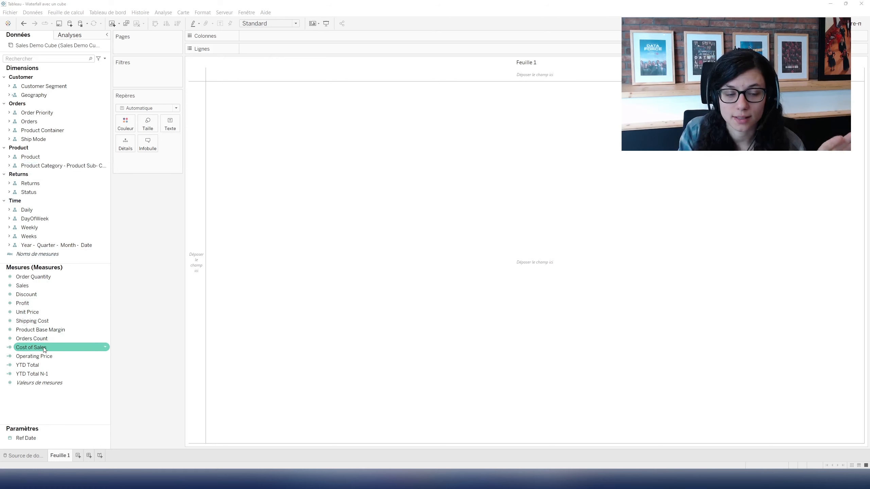
Plot the YTD Total N-1 measure on rows and rename the sheet "0. YTD Total N-1".
double_click(54, 374)
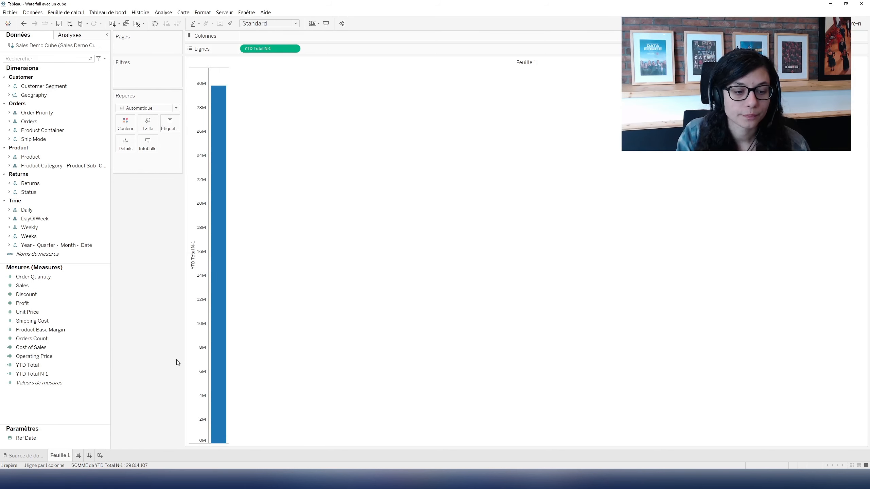
double_click(60, 455)
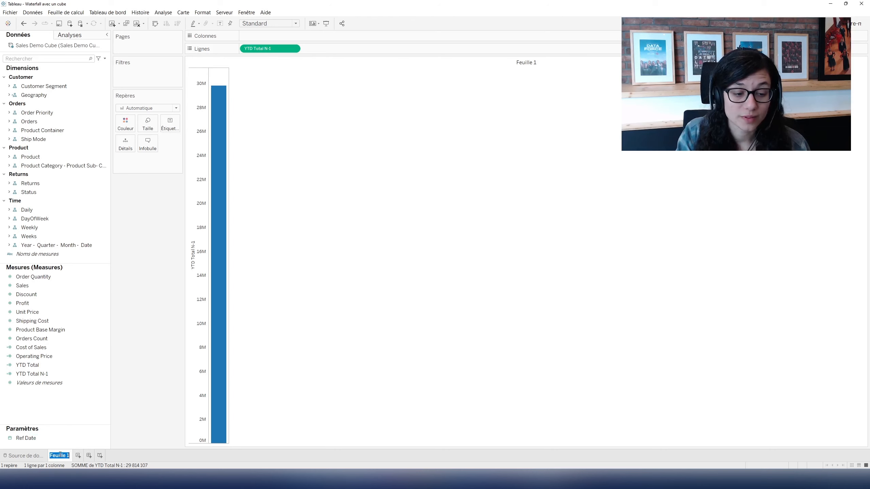
text(O. YTD)
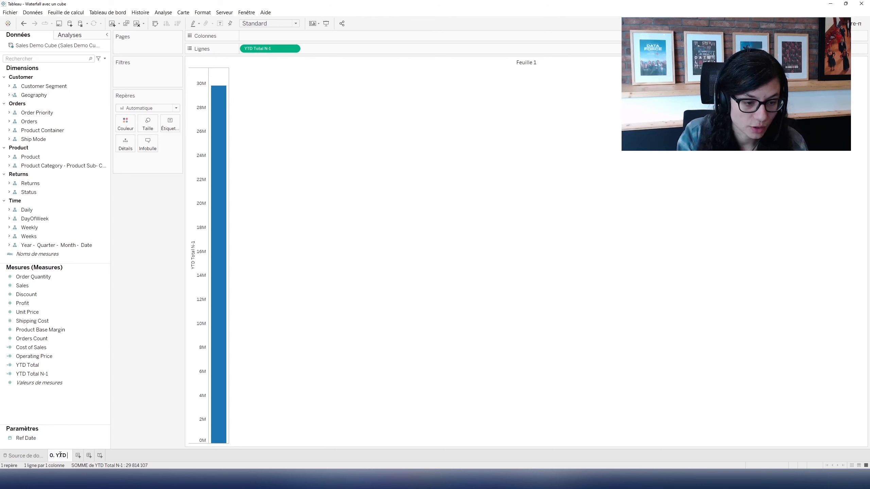
text(Tota)
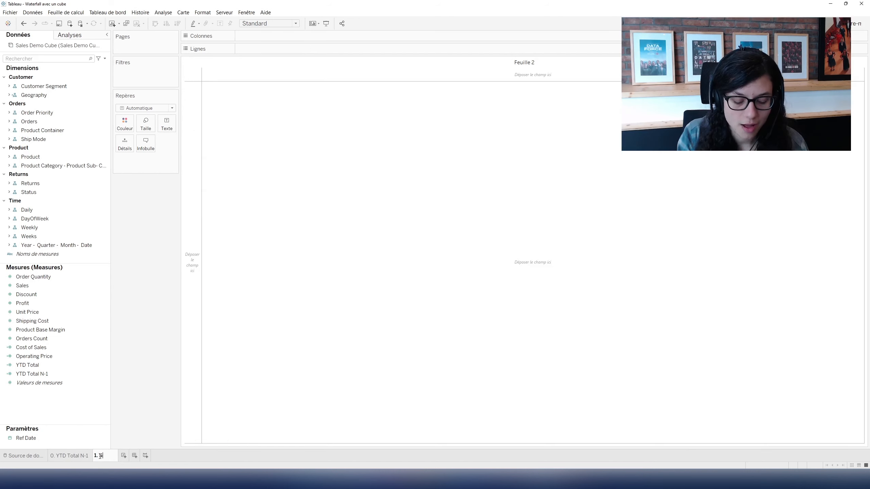
Name the new sheet "1. Sales" and set its mark type to Gantt bars (Barres de Gantt).
text(ales)
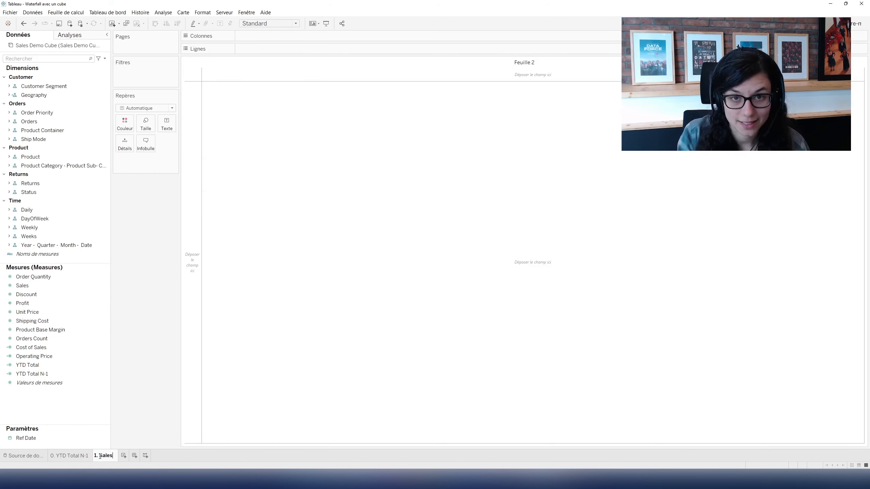
key(Return)
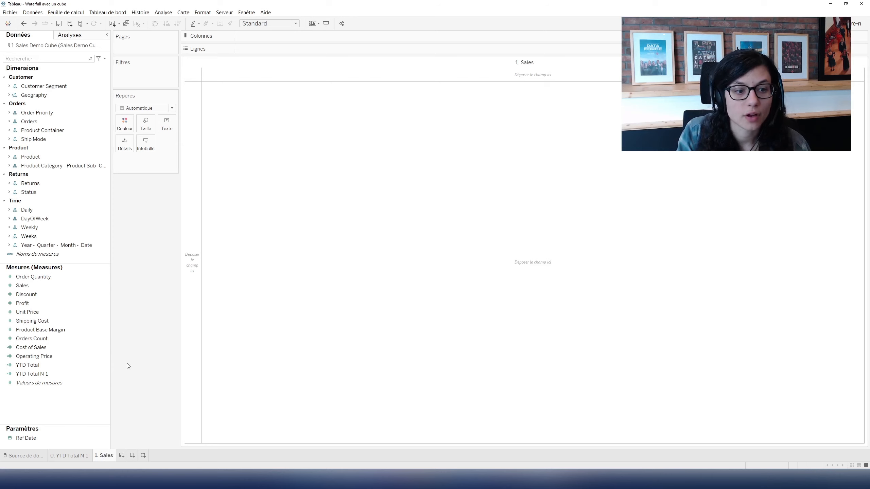
click(156, 109)
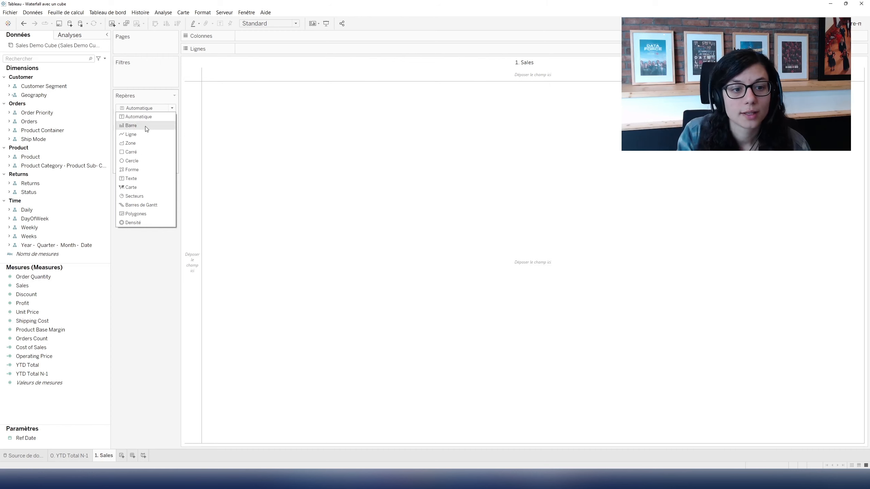
click(142, 204)
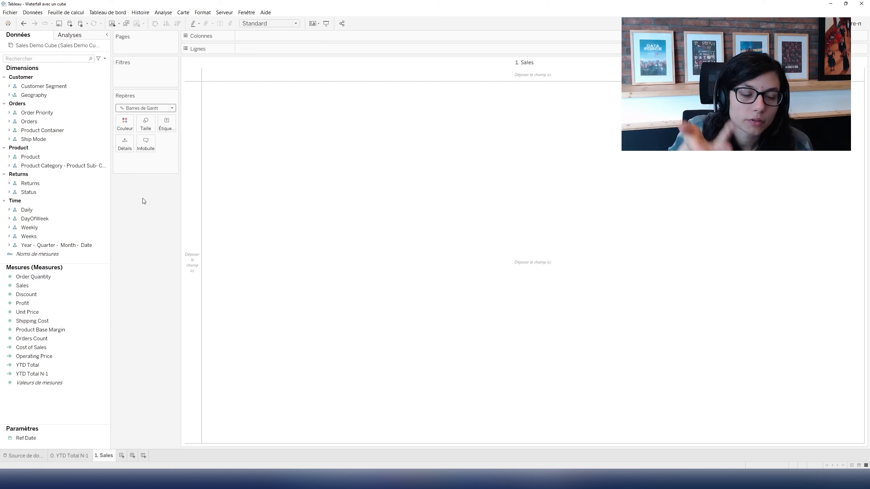
Create the calculated field "1. Sales (start)" with the formula [YTD Total N-1].
click(105, 59)
click(44, 66)
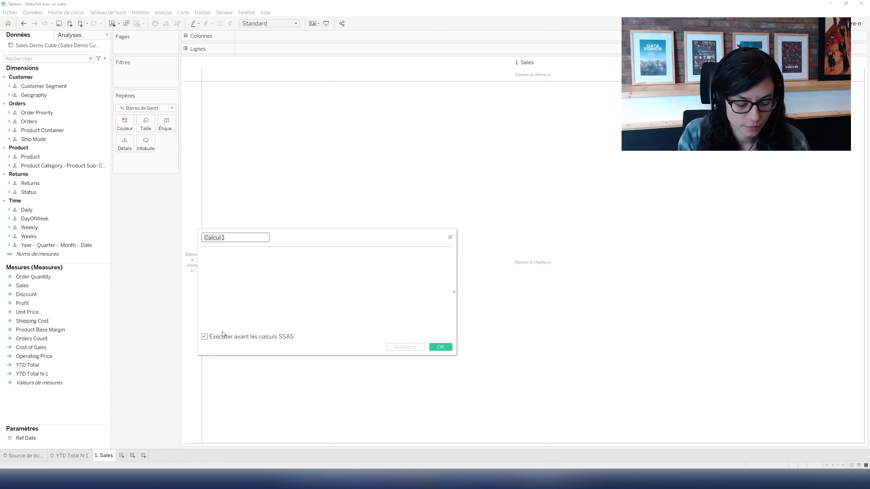
text(1. Sales (start))
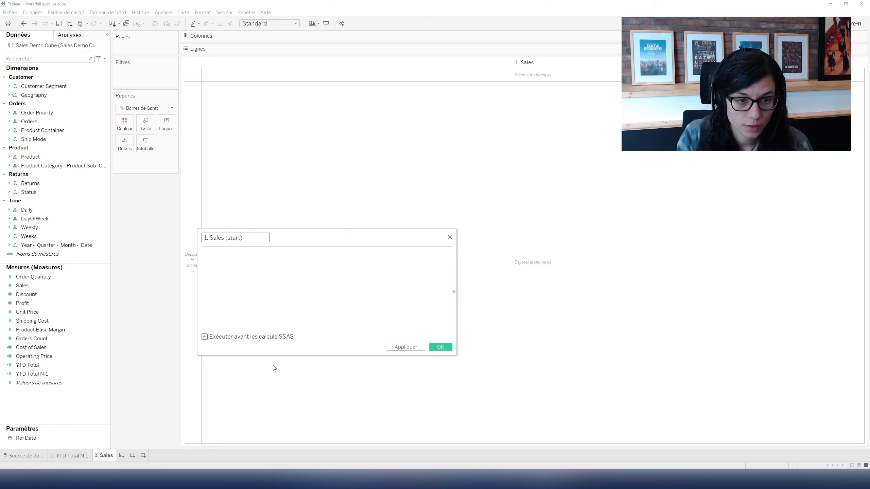
click(289, 277)
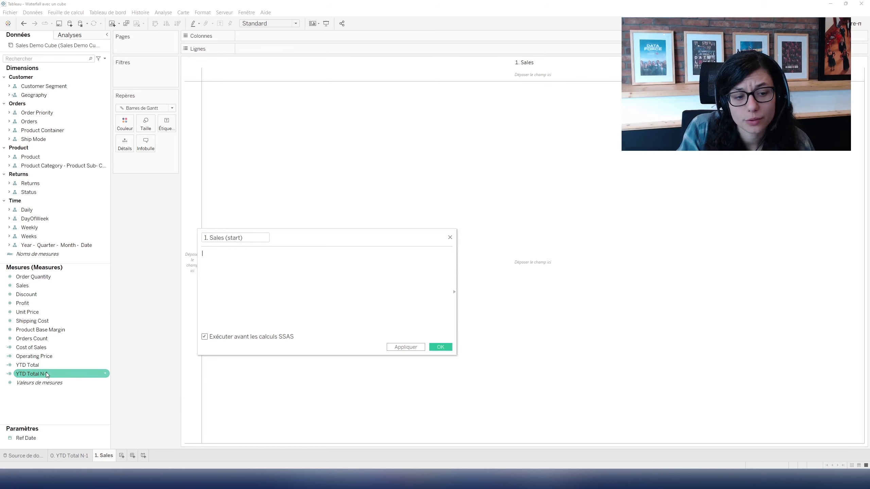
drag(31, 374, 296, 288)
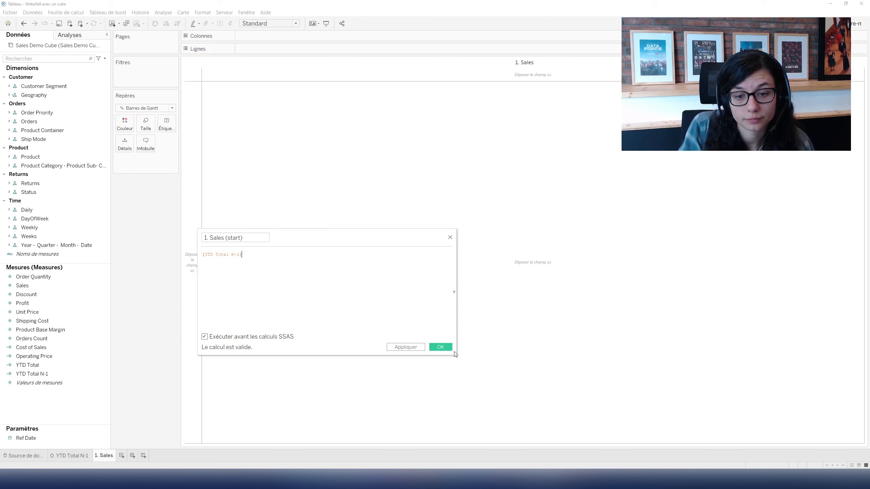
click(447, 348)
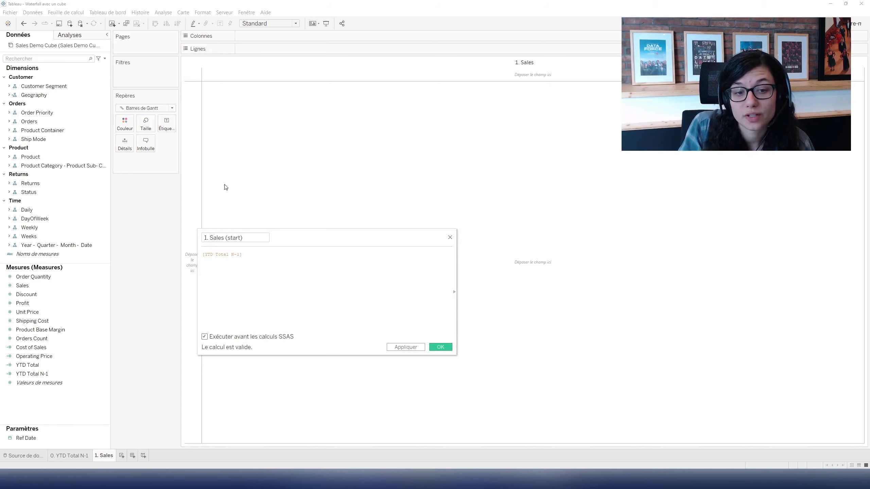
Create the calculated field "1. Sales (size)" with the formula [Sales].
click(104, 58)
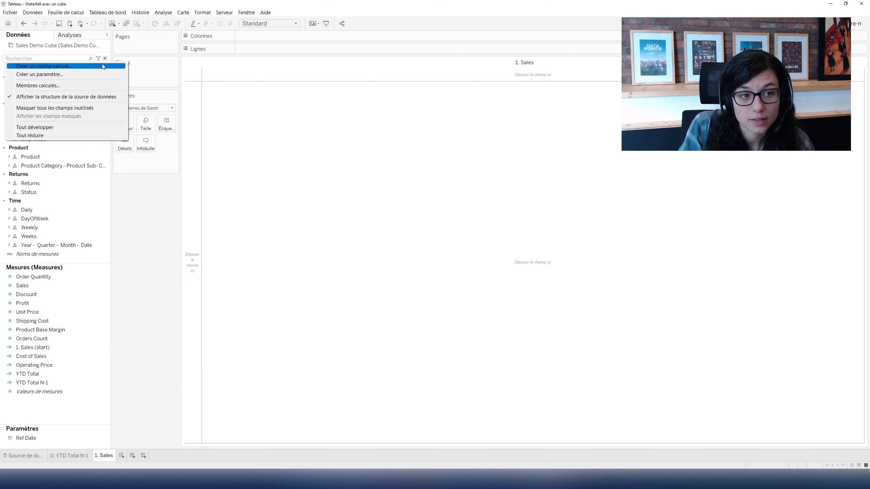
click(27, 66)
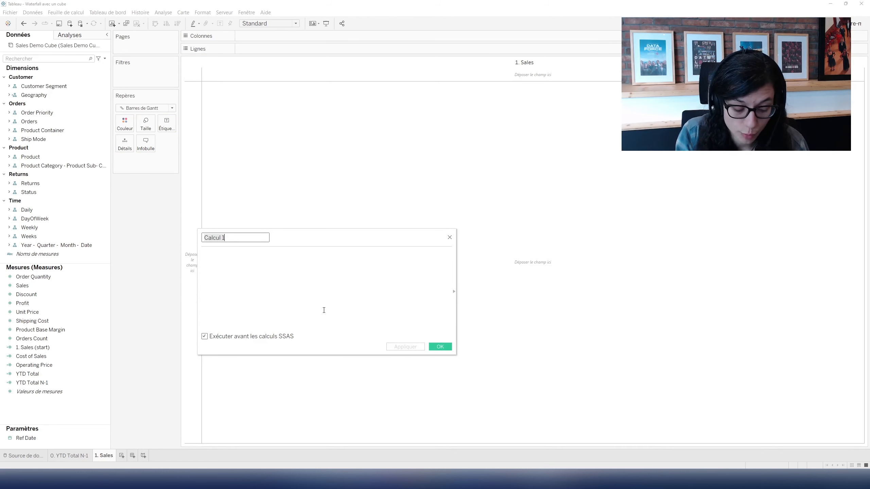
text(1. Sales (size))
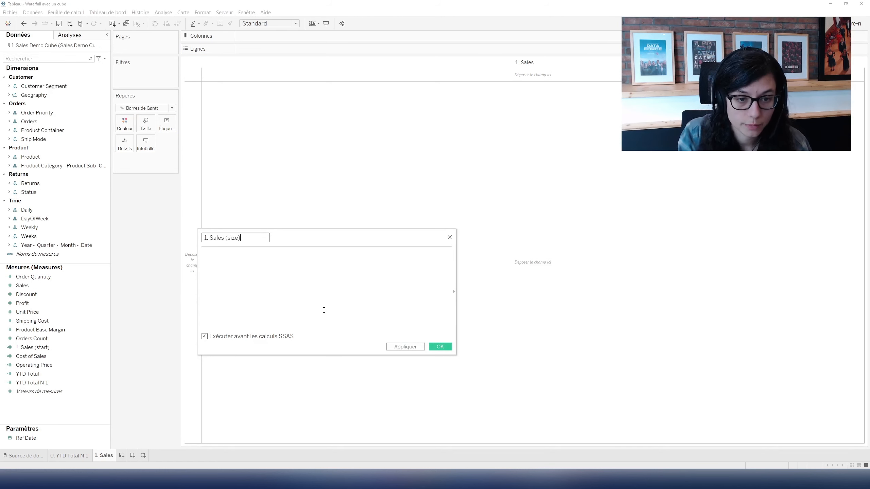
drag(59, 285, 309, 277)
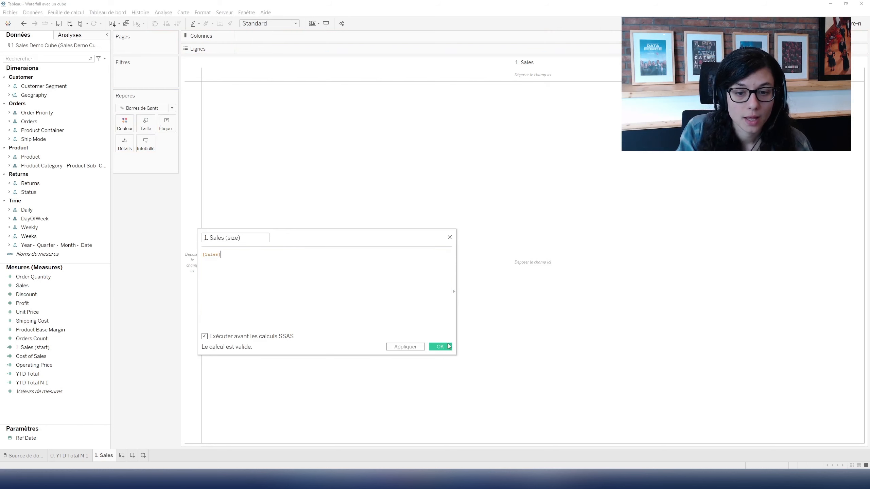
click(440, 346)
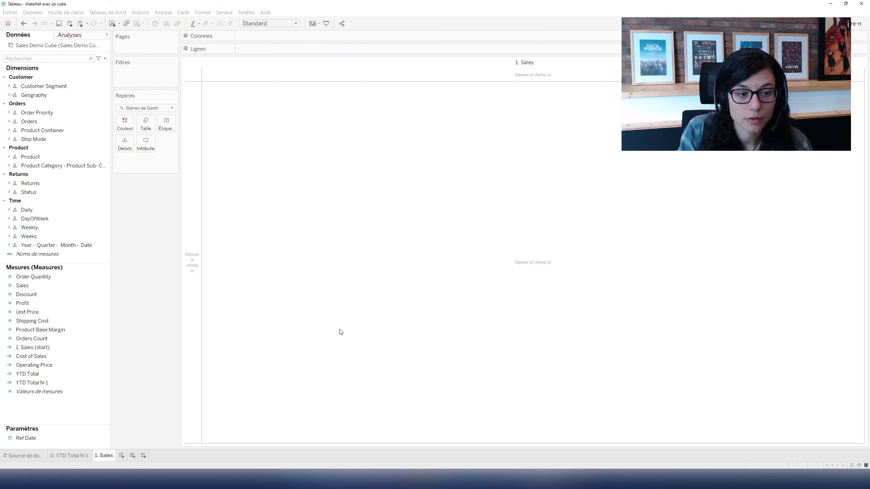
Build the Sales Gantt bar with 1. Sales (start) on rows and 1. Sales (size) as the mark size.
ctrl+click(78, 356)
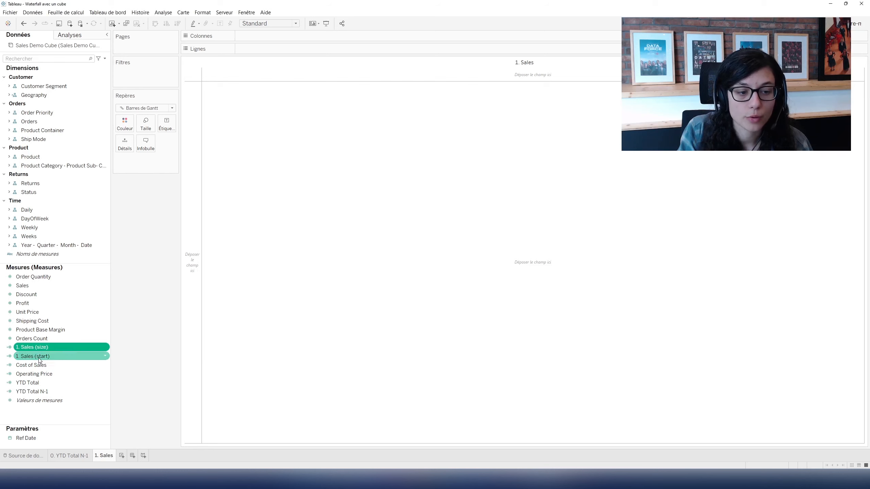
drag(78, 356, 279, 53)
mouse_move(53, 348)
mouse_down()
mouse_move(85, 348)
mouse_move(146, 126)
mouse_up()
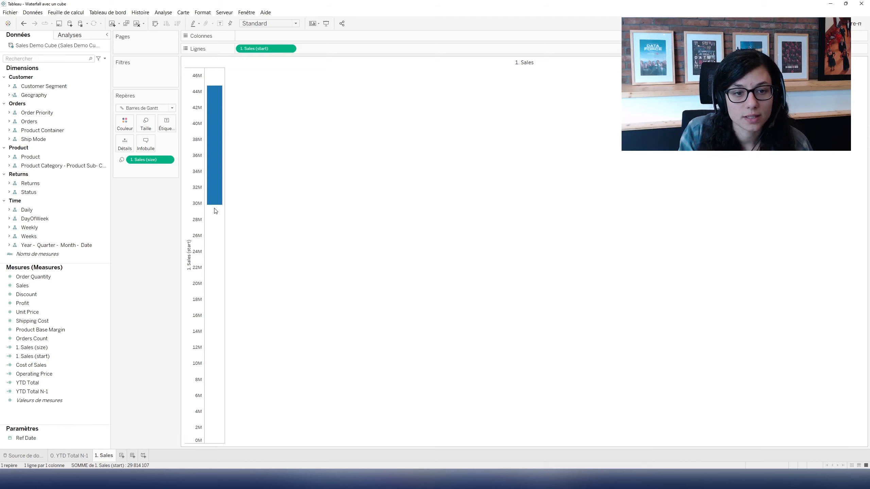
mouse_move(216, 211)
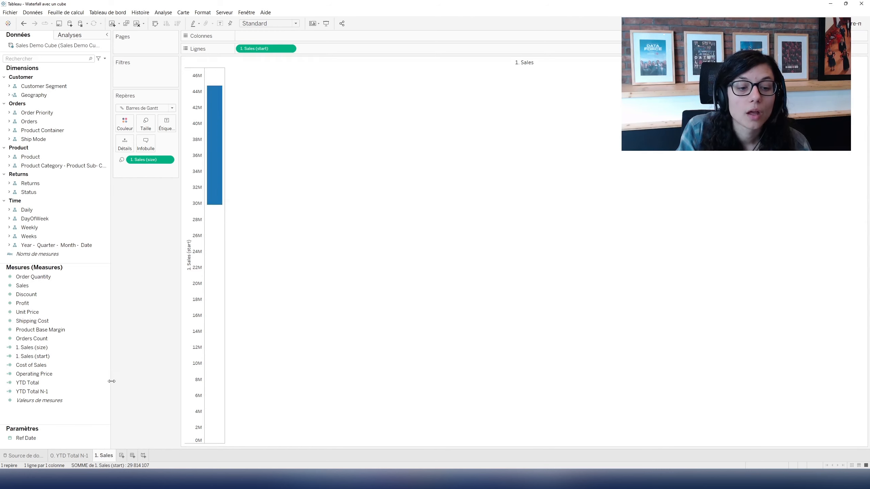
Add a new worksheet and name it "2. Cost of Sales".
click(124, 456)
double_click(127, 456)
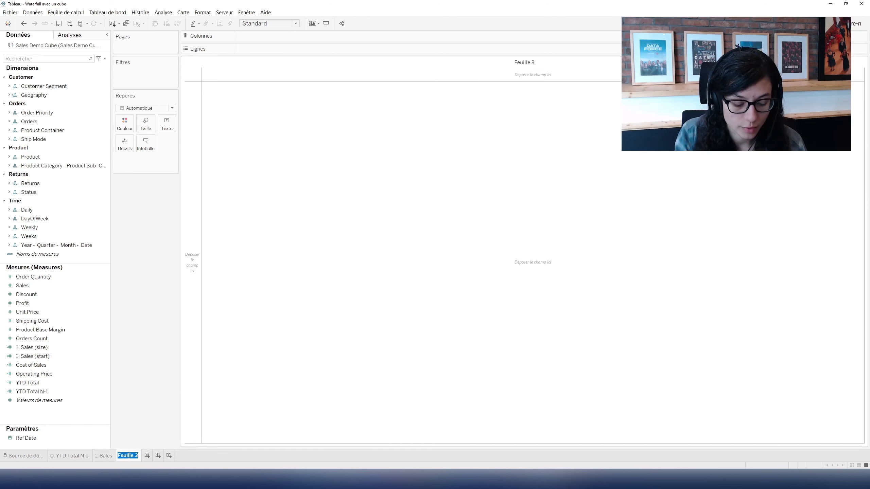
text(2. Cost of Sales)
Create the calculated field "2. Cost of Sales (start)" with an addition formula that begins with [1. Sales (start)].
text(2. Cost of S)
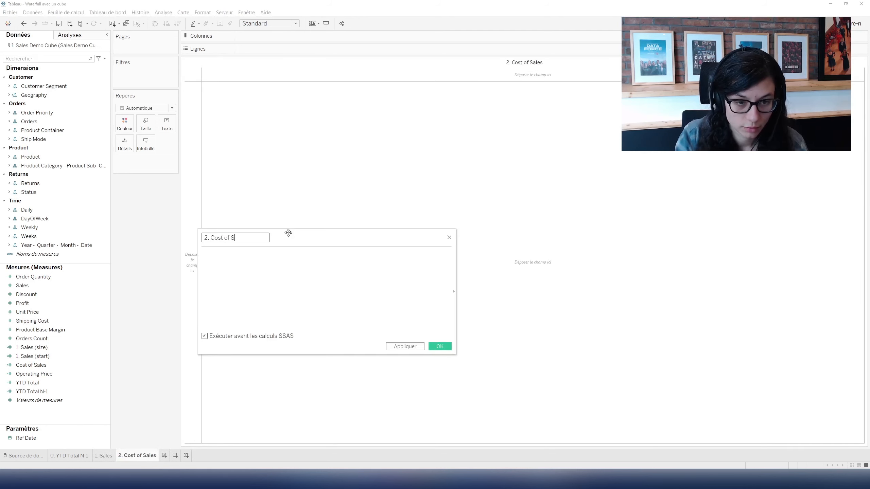
text(al)
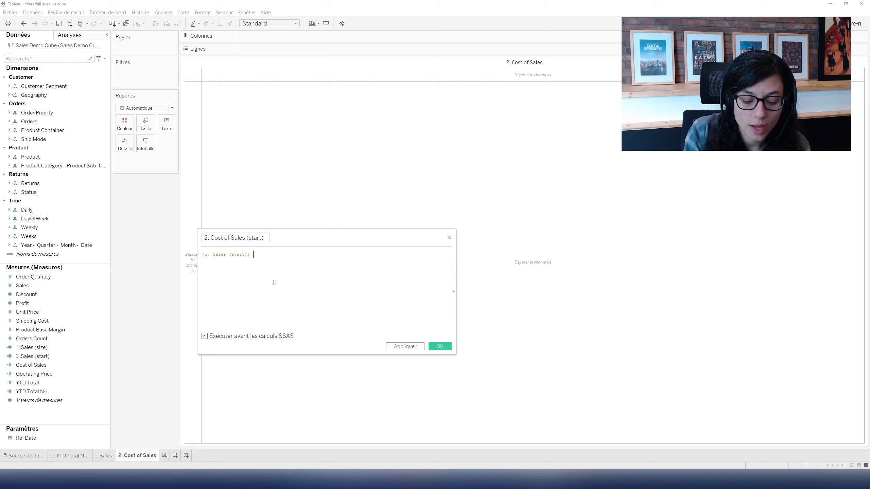
text(+)
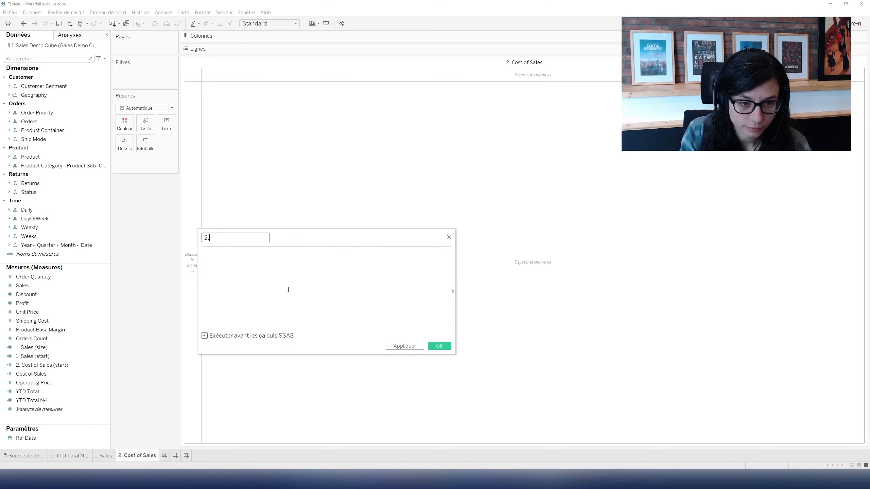
Create the calculated field "2. Cost of Sales (size)" as the negative of [Cost of Sales].
text(2. Co)
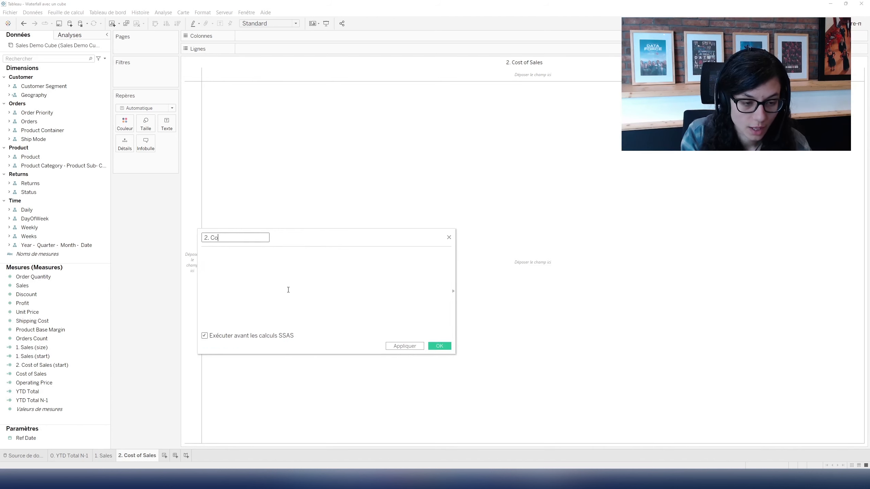
text(st of Sales (size))
click(288, 290)
text(-)
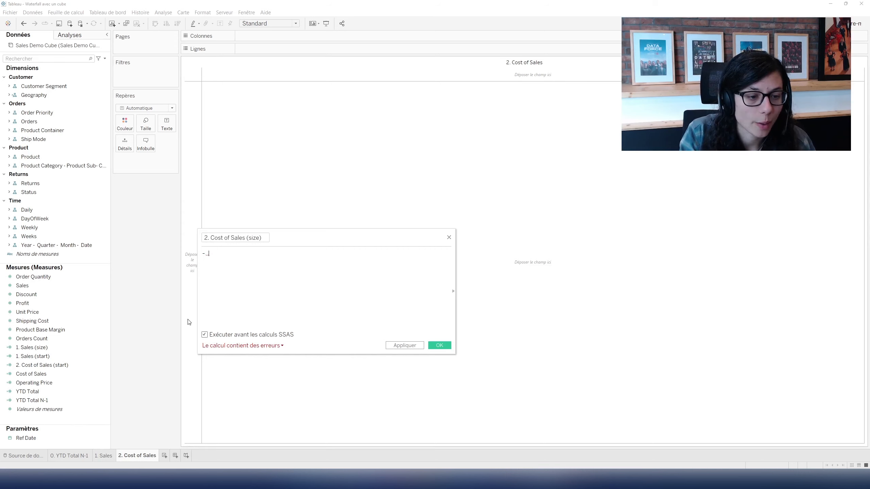
drag(67, 372, 292, 292)
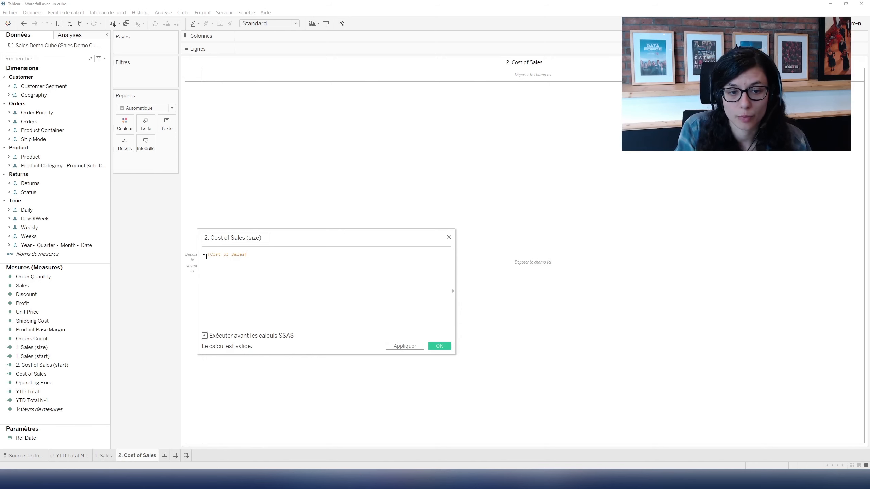
click(439, 345)
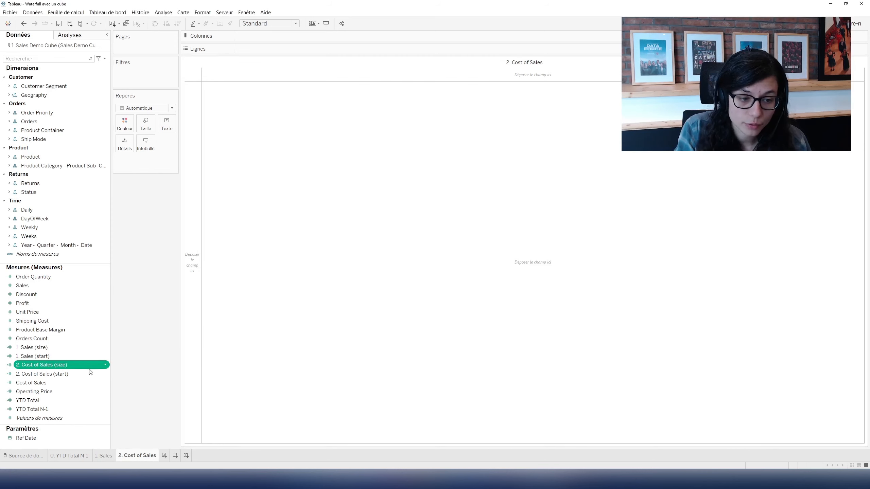
Build the Cost of Sales Gantt bar with 2. Cost of Sales (start) on rows and 2. Cost of Sales (size) as the mark size.
ctrl+click(58, 374)
drag(58, 374, 300, 52)
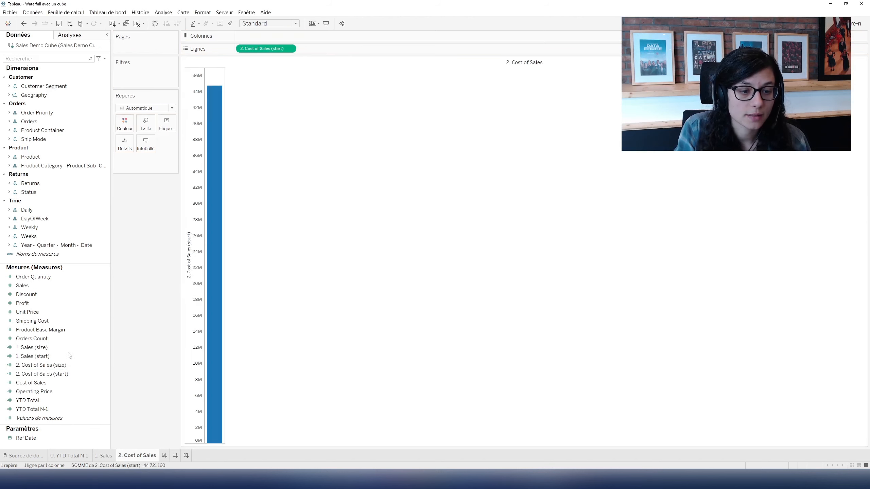
drag(53, 366, 148, 127)
click(160, 108)
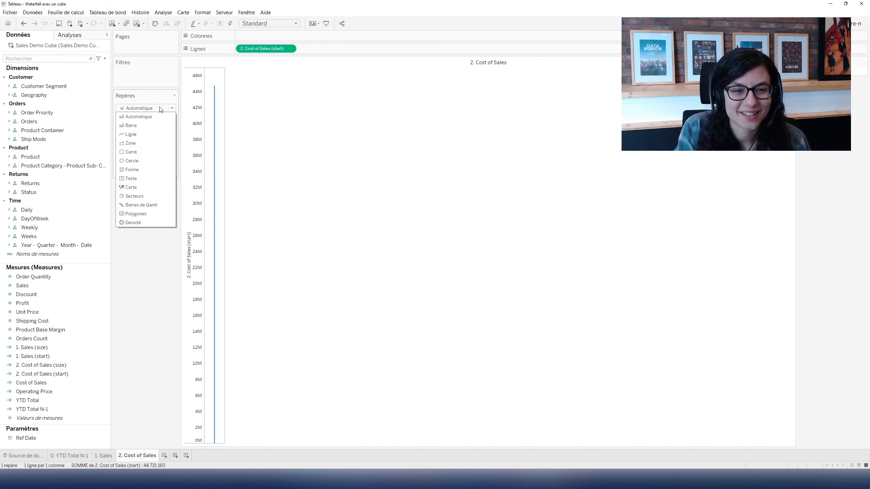
click(146, 206)
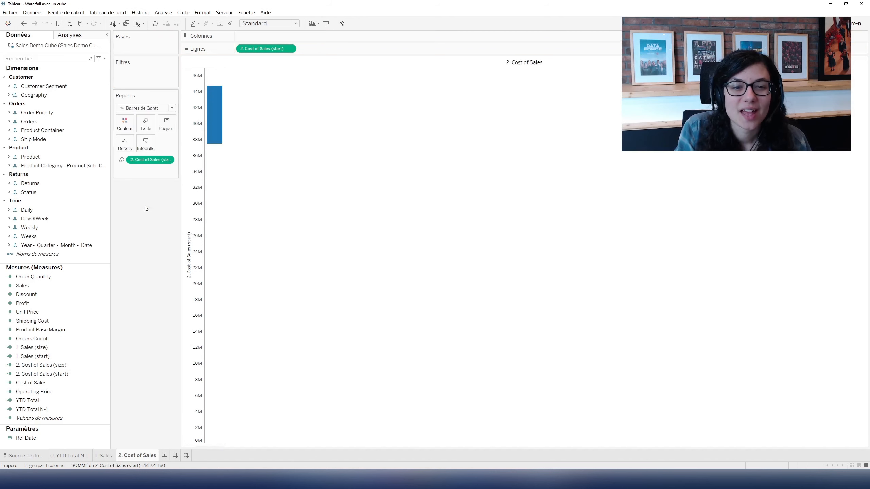
mouse_move(209, 89)
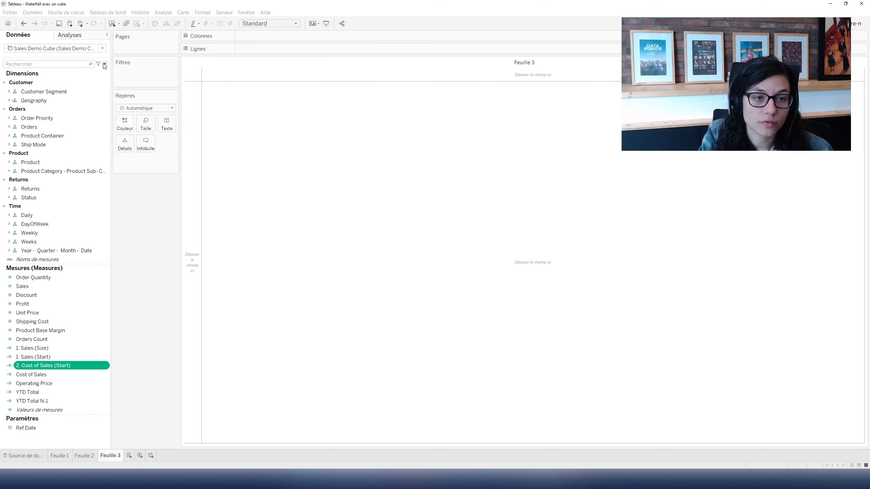
Start another calculated field for the third worksheet.
click(105, 65)
click(98, 76)
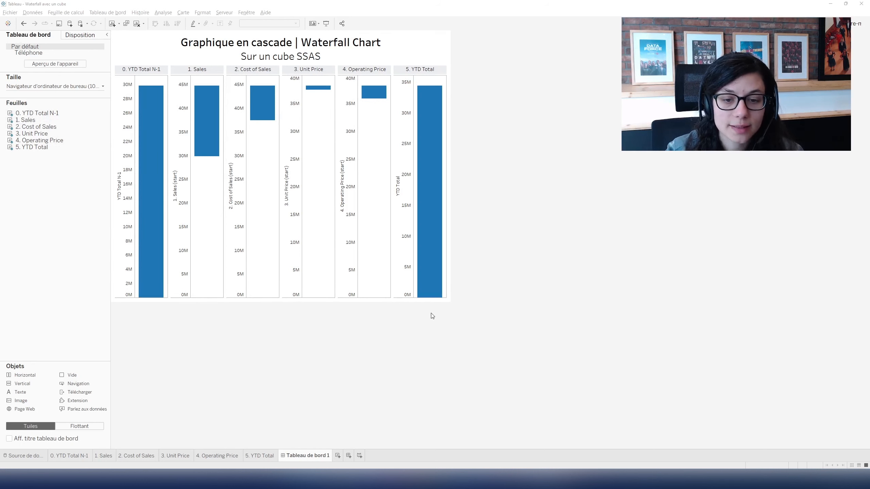
mouse_move(436, 298)
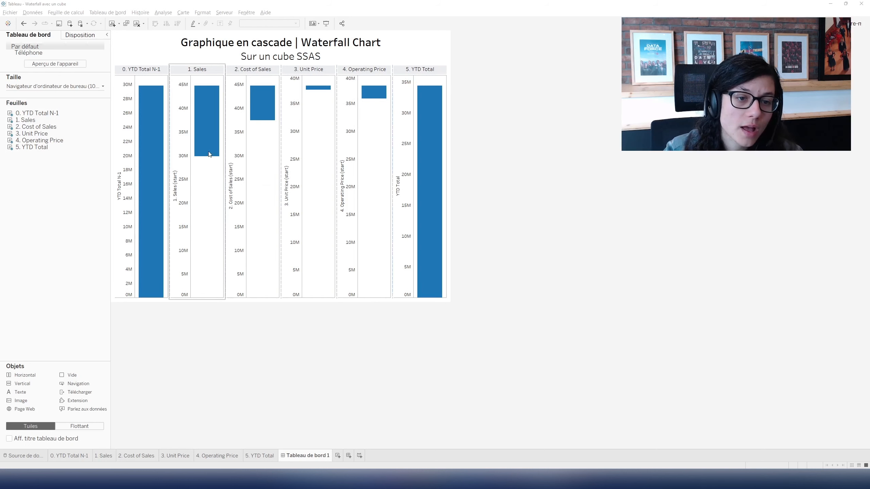
Open the Scale Max calculated field for editing from the 0. YTD Total N-1 worksheet.
mouse_move(196, 154)
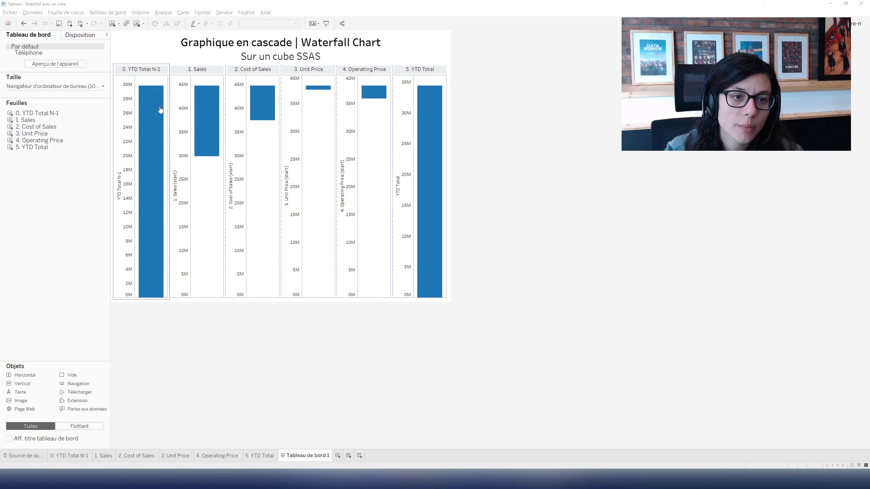
mouse_move(150, 89)
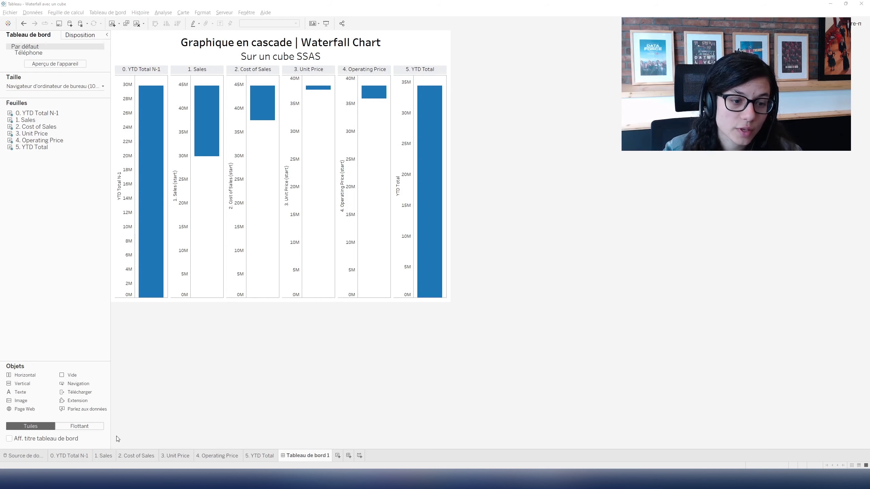
click(83, 456)
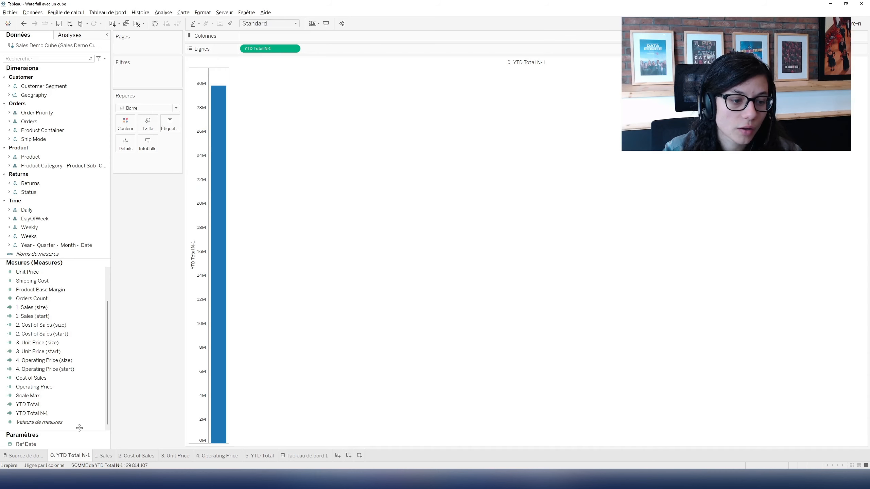
click(60, 397)
right_click(61, 397)
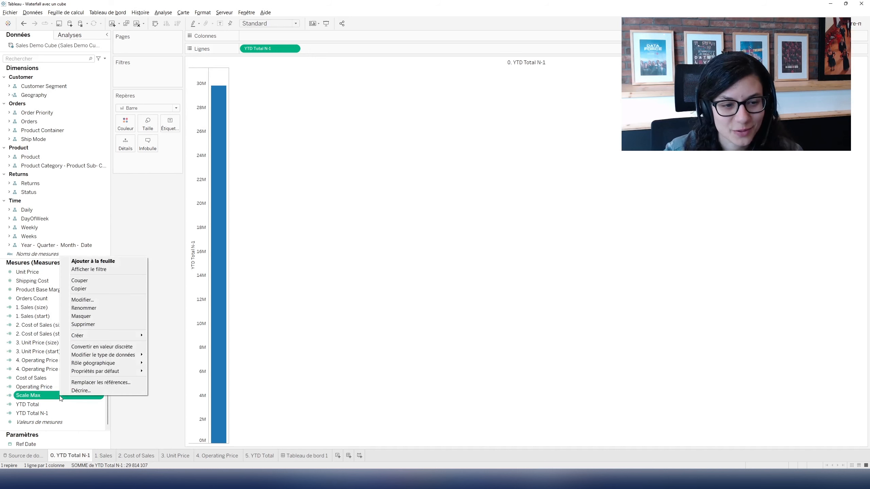
click(82, 300)
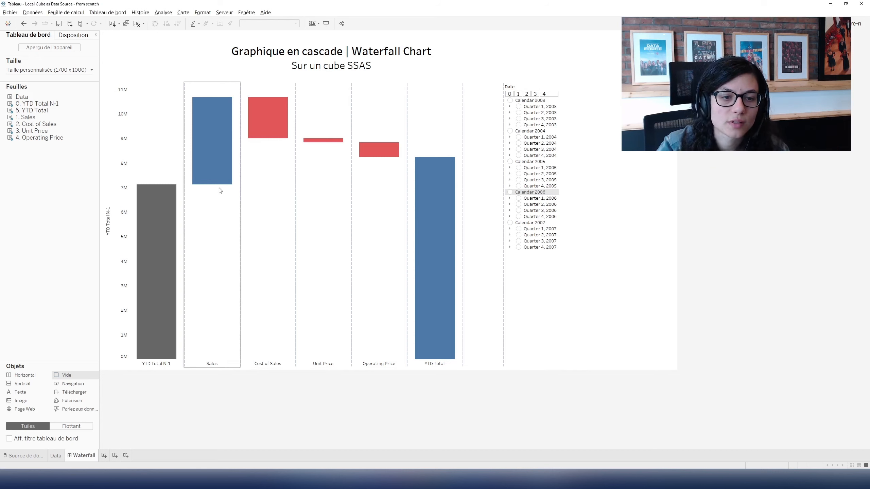
Compare the bar start and end levels in the finished Waterfall dashboard, and review the nested MAX formula of Scale Max.
mouse_move(203, 189)
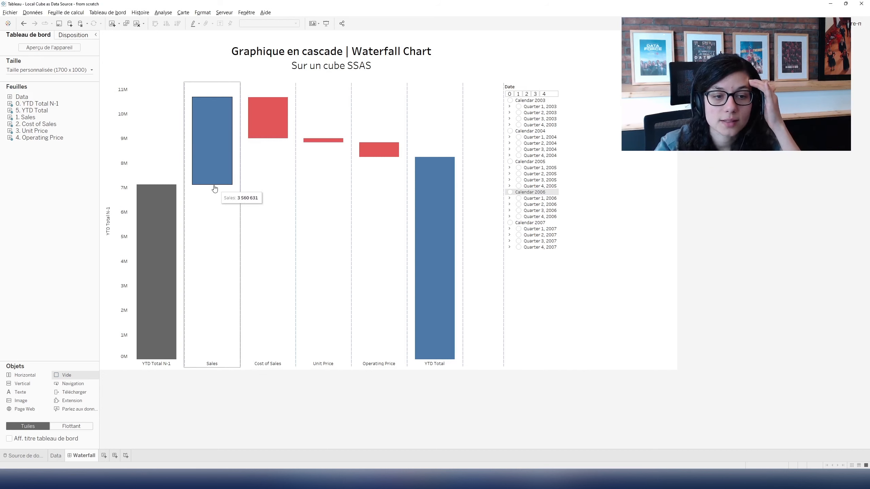
mouse_move(155, 191)
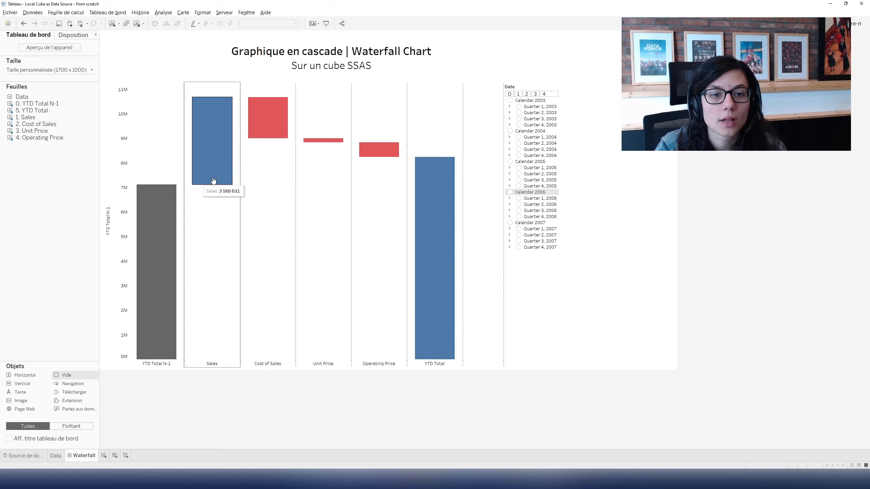
mouse_move(261, 106)
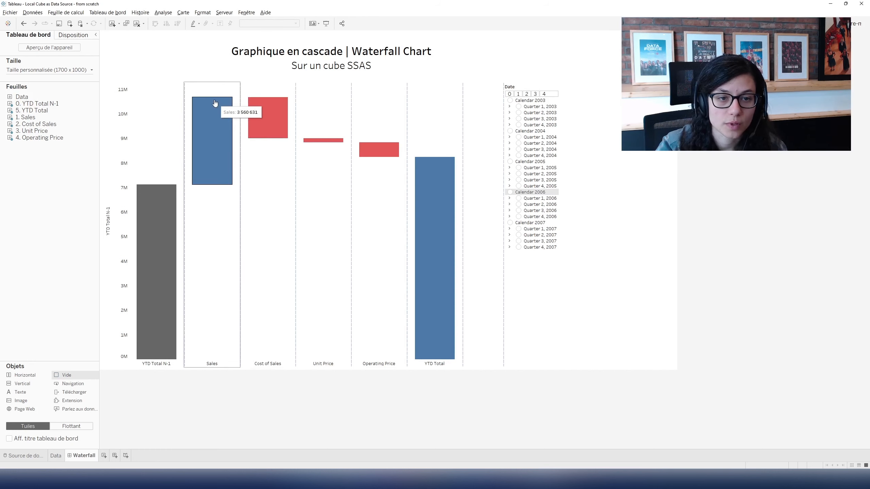
mouse_move(272, 140)
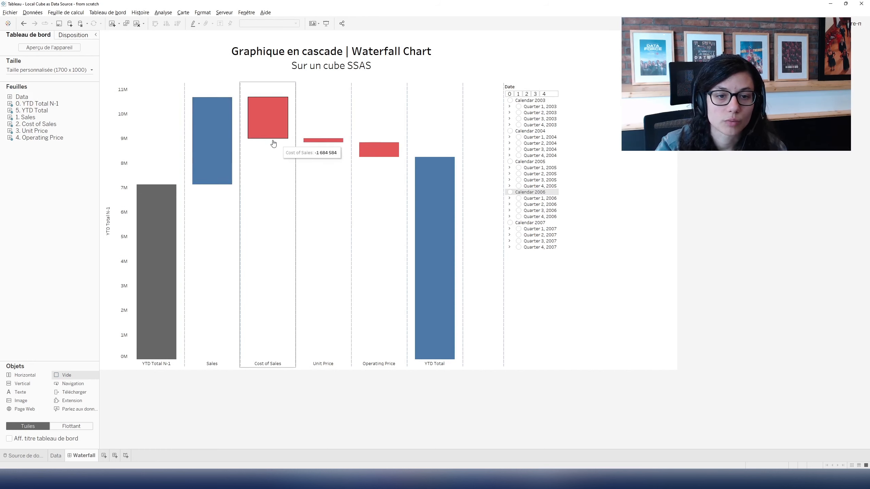
mouse_move(368, 144)
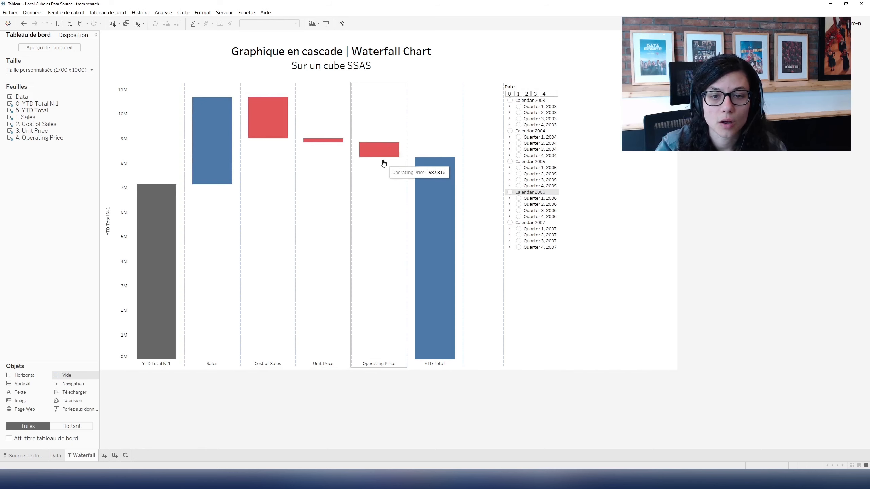
mouse_move(440, 164)
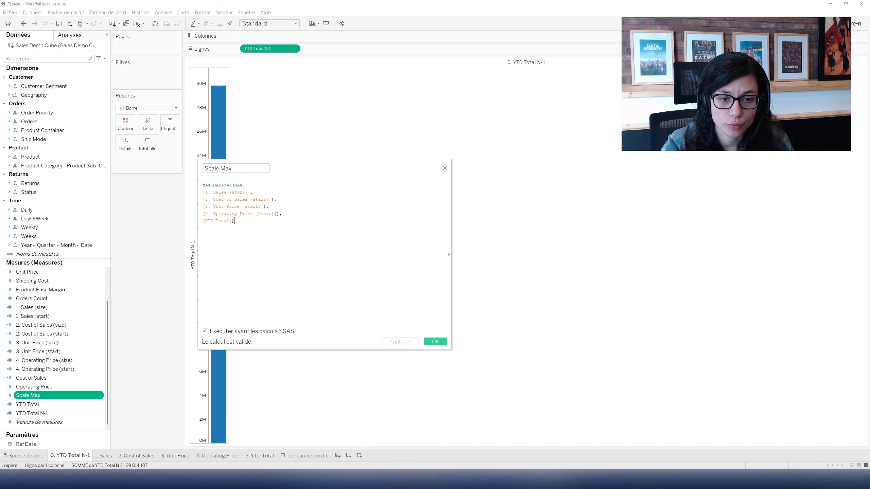
click(440, 344)
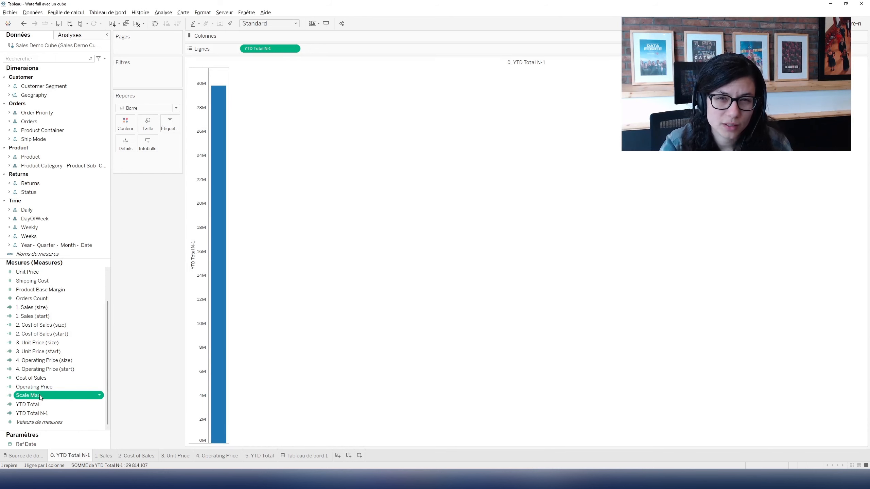
Add Scale Max to the rows of the YTD Total N-1 sheet as a dual axis and synchronize both axes.
drag(39, 394, 340, 51)
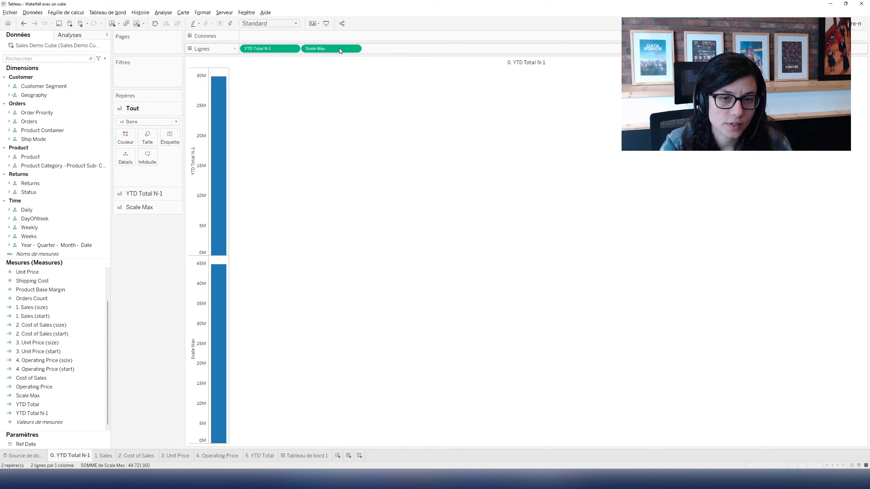
right_click(339, 48)
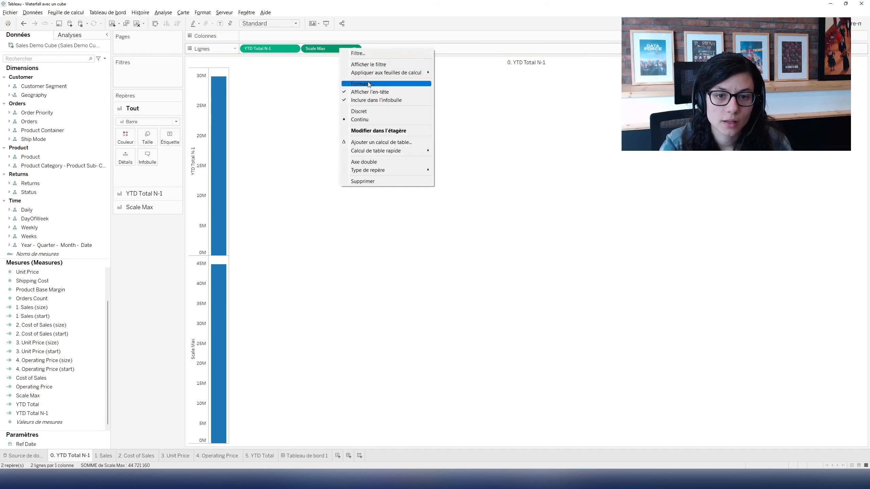
click(372, 163)
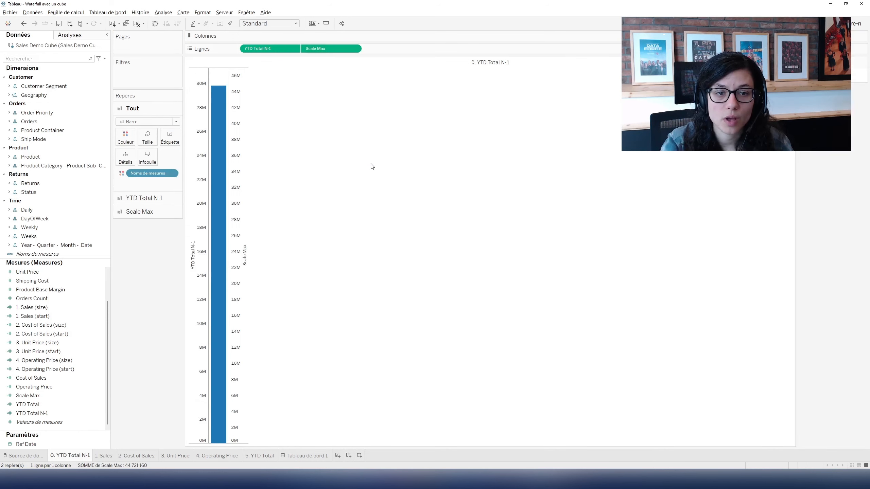
right_click(234, 152)
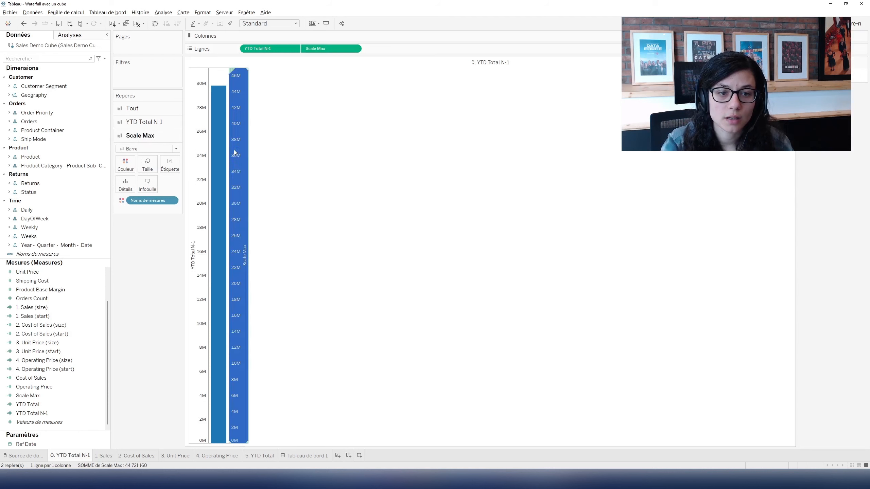
click(273, 197)
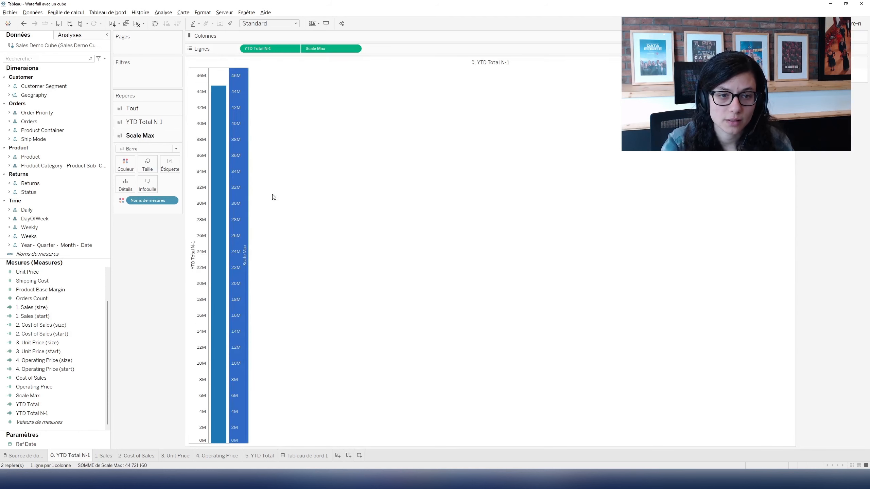
click(303, 157)
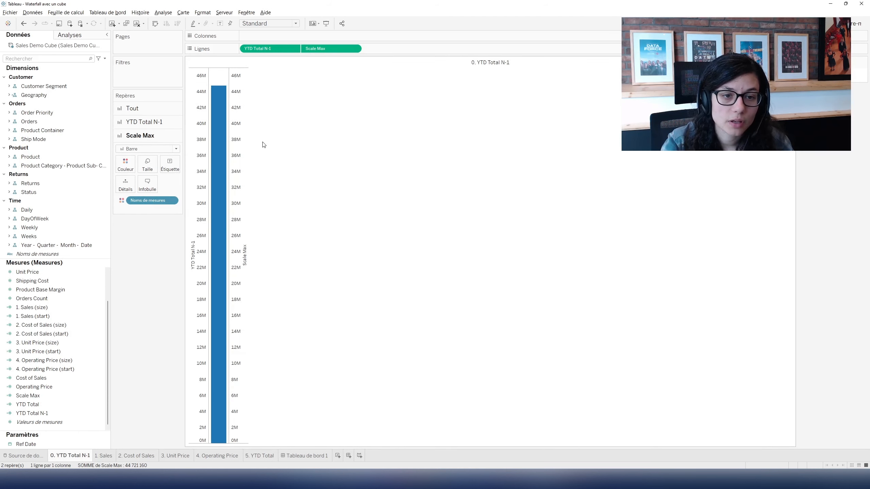
Change the Scale Max mark type to circle and reduce its size to the minimum.
mouse_move(215, 99)
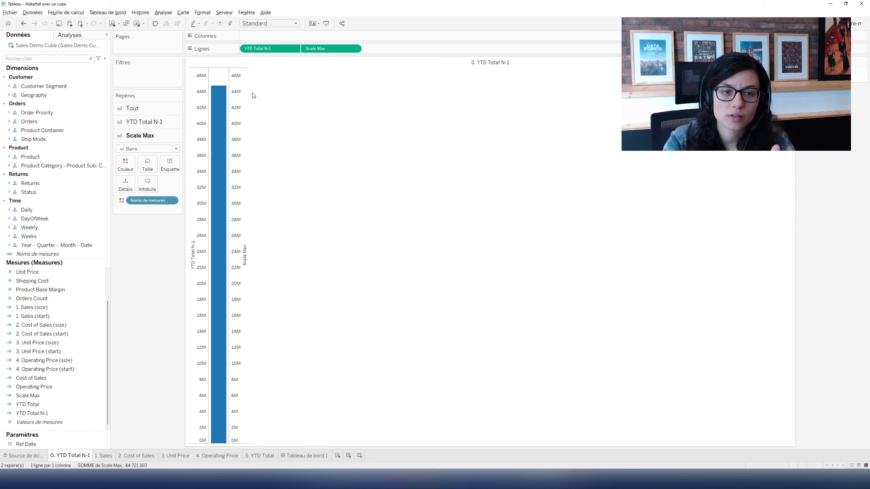
click(199, 98)
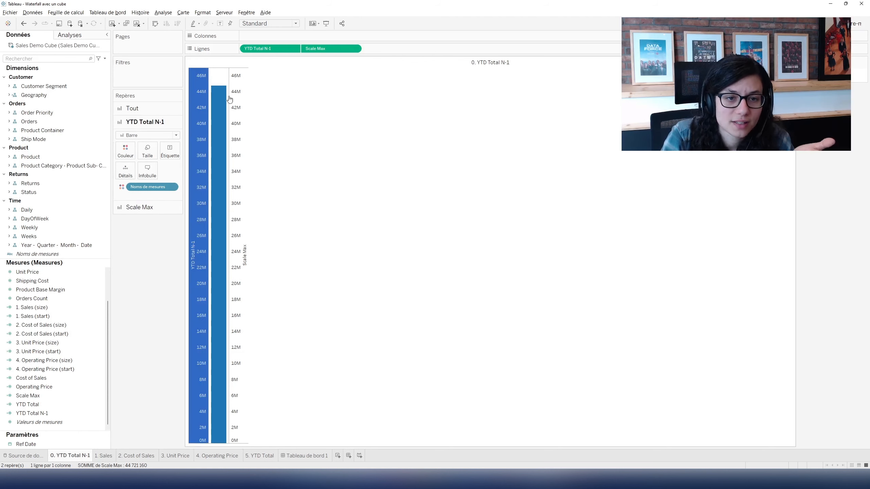
click(144, 207)
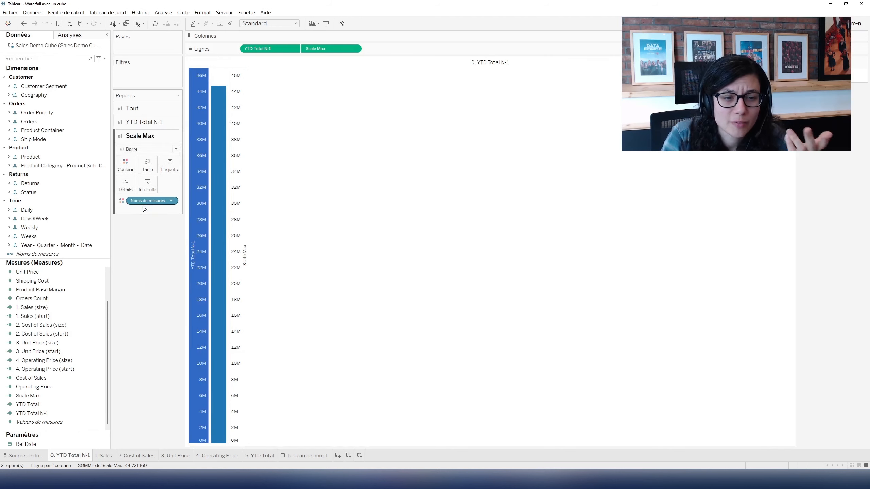
click(143, 149)
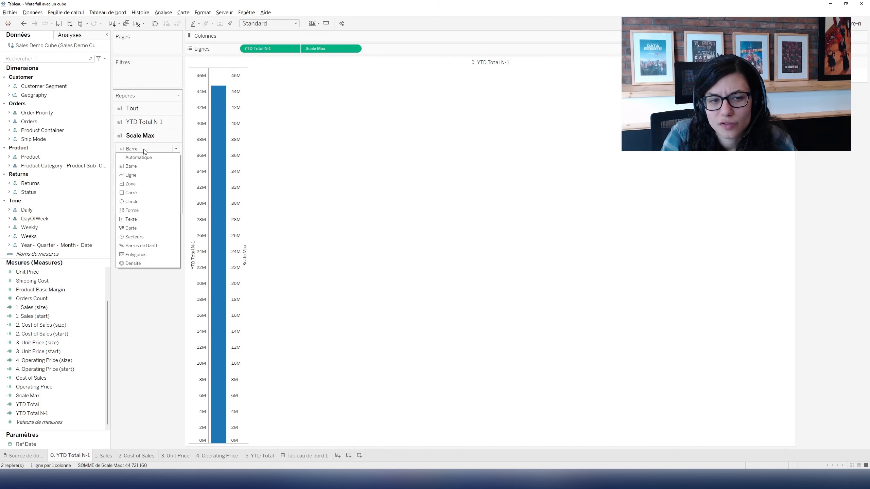
click(140, 201)
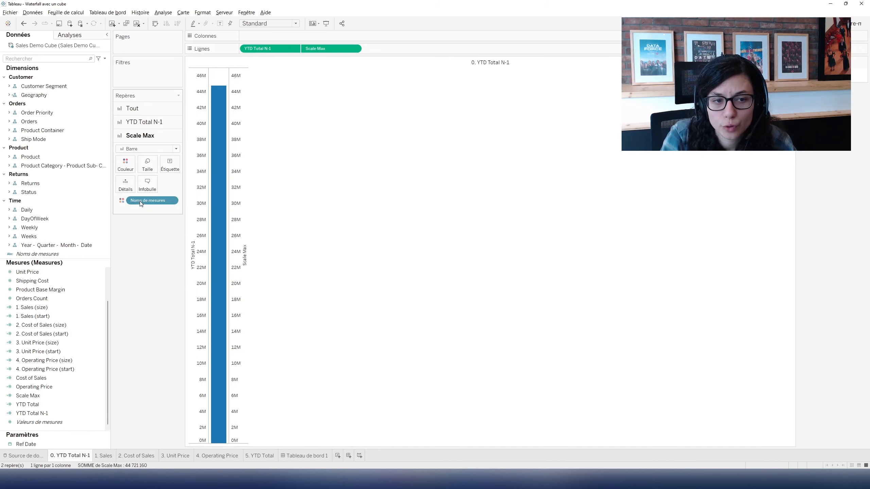
click(153, 163)
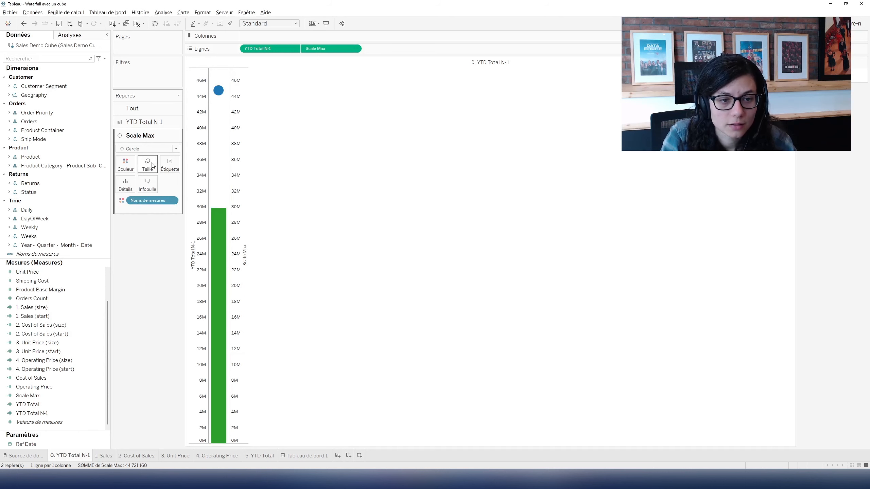
drag(157, 182, 142, 182)
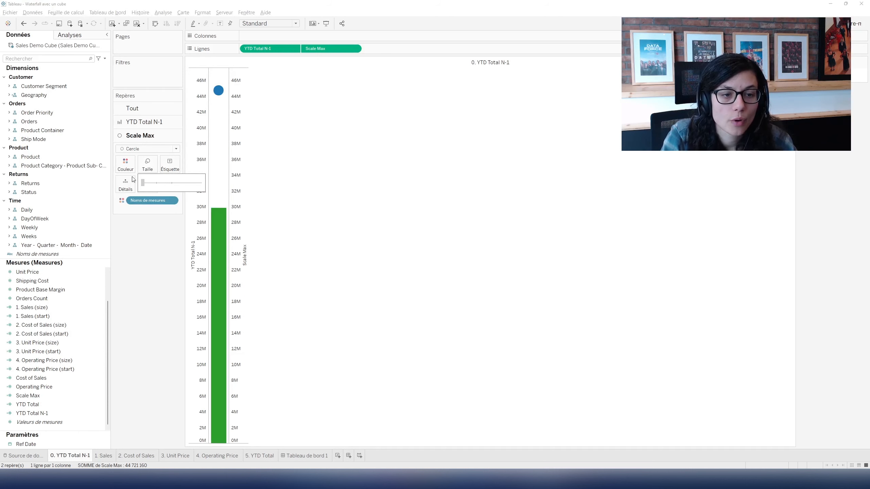
Set the opacity of the Scale Max marks to 0%.
click(124, 164)
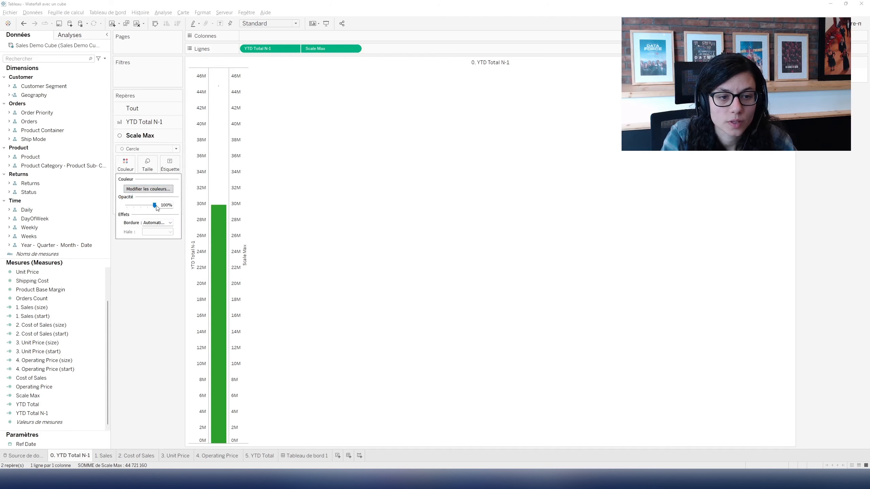
drag(155, 207, 118, 205)
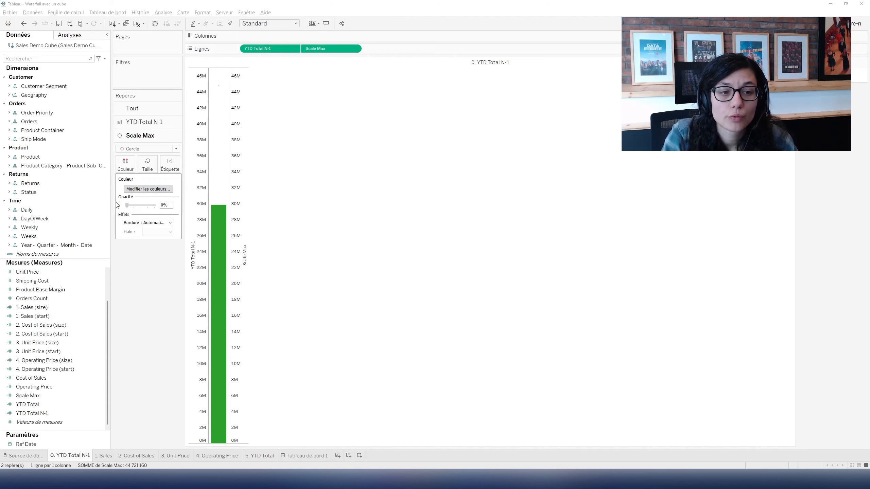
click(155, 279)
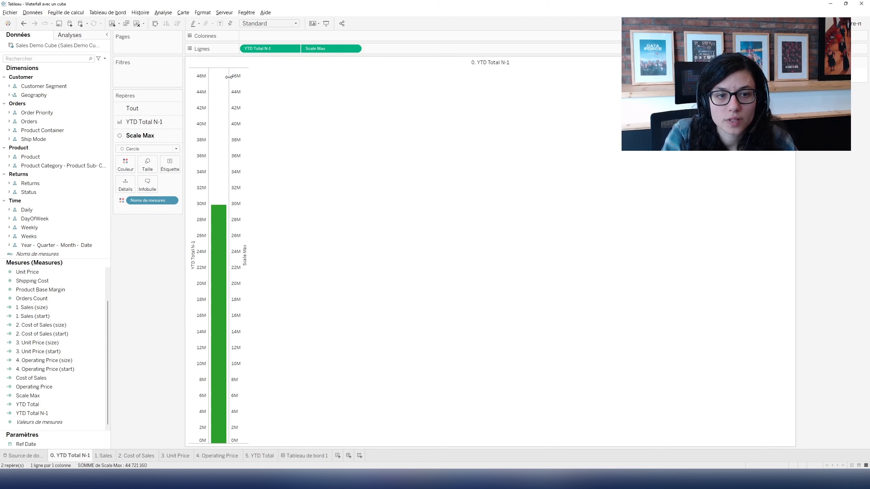
Delete all the tooltip text of the Scale Max marks.
mouse_move(219, 89)
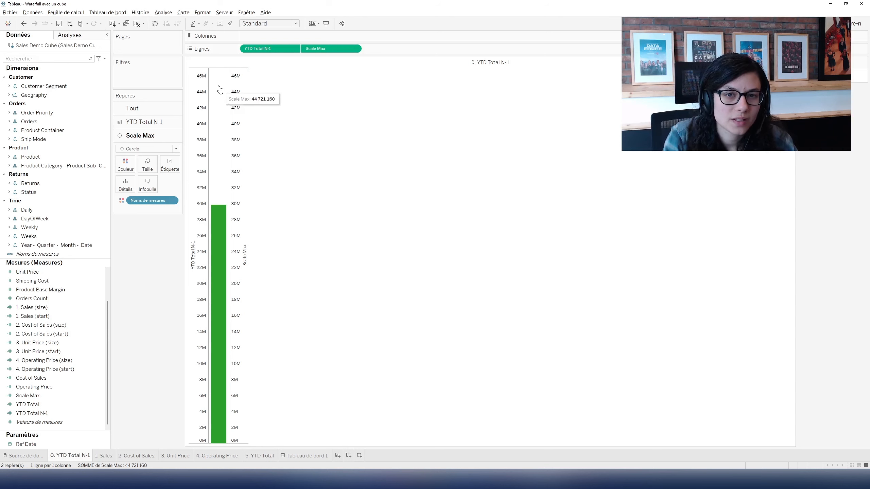
click(147, 184)
drag(447, 211, 302, 174)
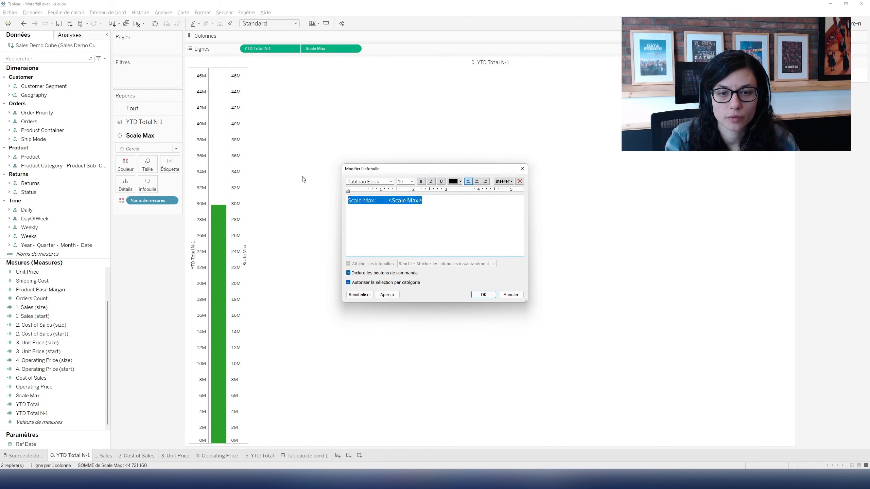
key(BackSpace)
click(483, 295)
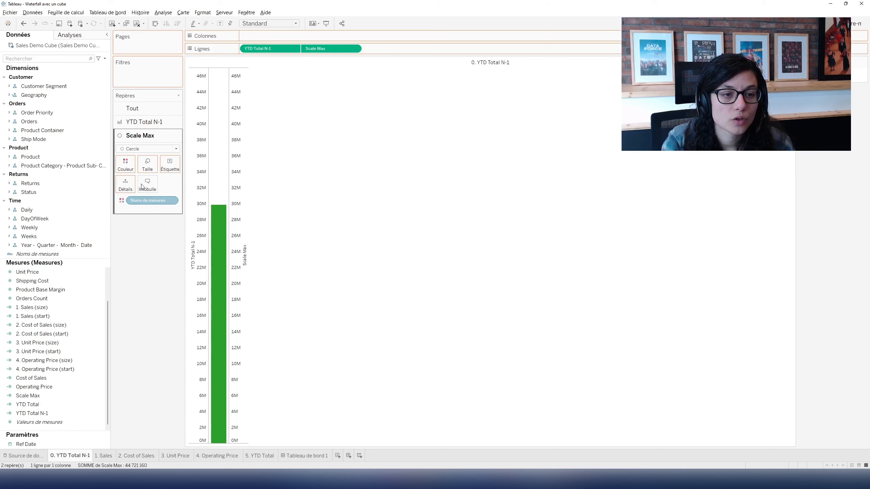
Remove the measure names (Noms de mesures) colouring from the YTD Total N-1 marks and hide the Scale Max axis header.
click(133, 123)
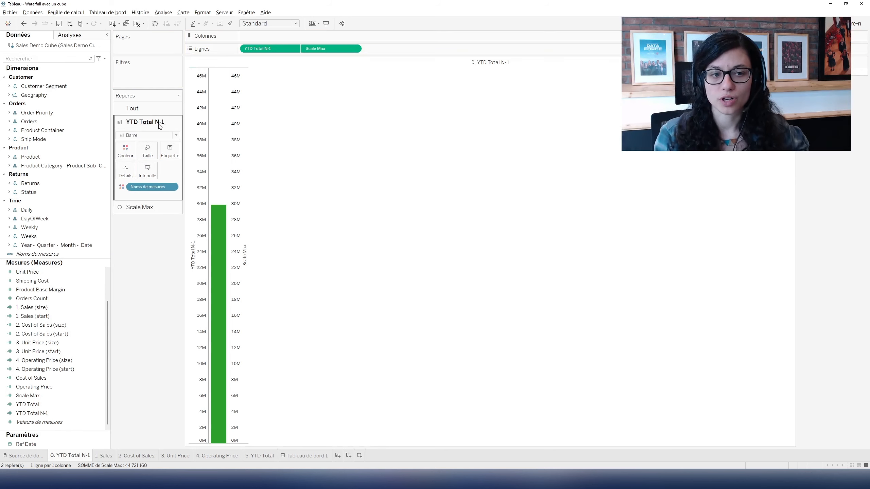
drag(151, 187, 134, 264)
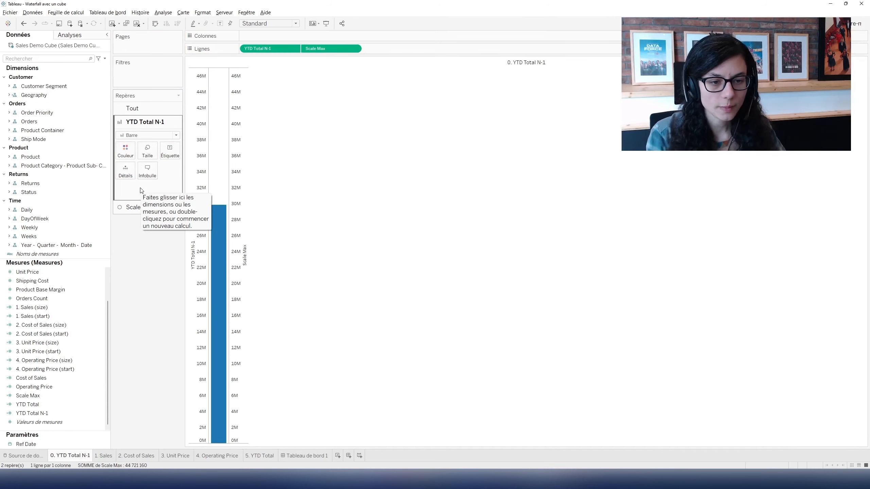
right_click(243, 237)
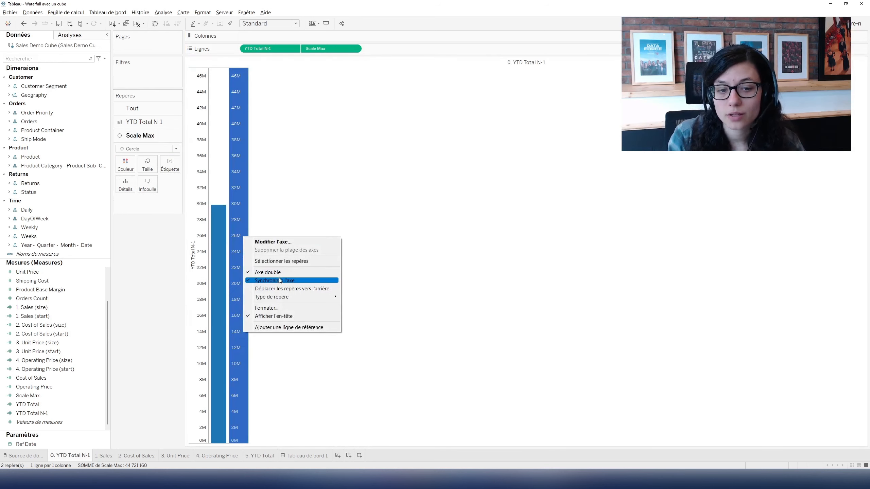
click(274, 316)
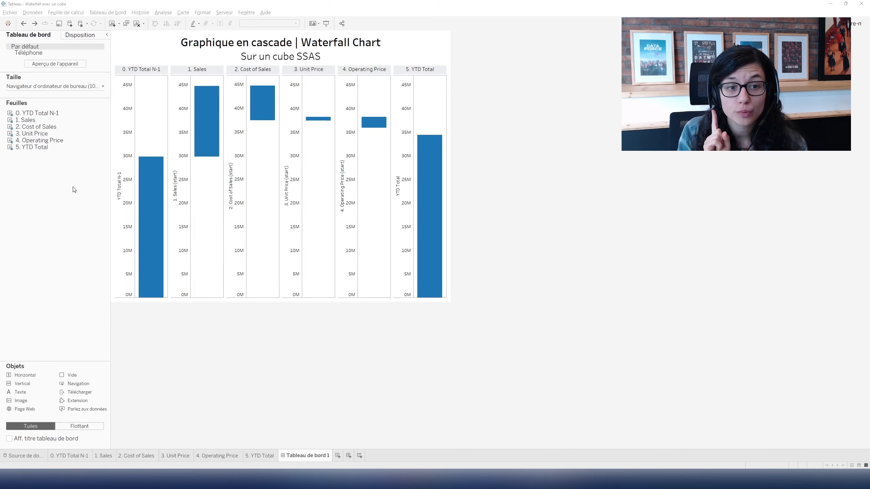
On the 1. Sales sheet, colour the 1. Sales (start) Gantt bars by 1. Sales (size) and open the bar colours for editing.
mouse_move(205, 160)
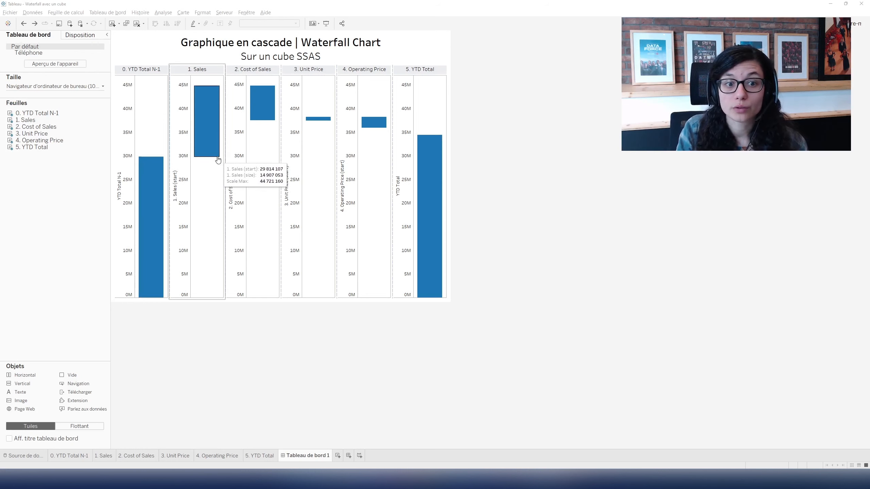
mouse_move(149, 161)
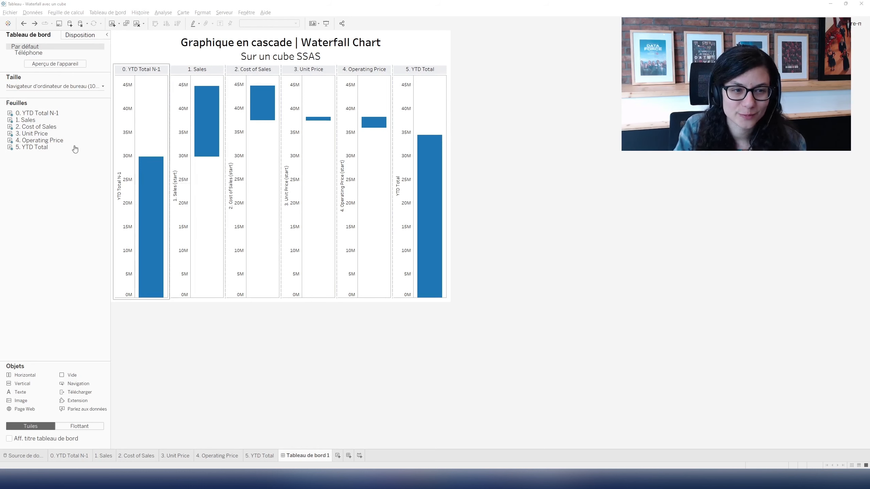
click(212, 189)
click(228, 74)
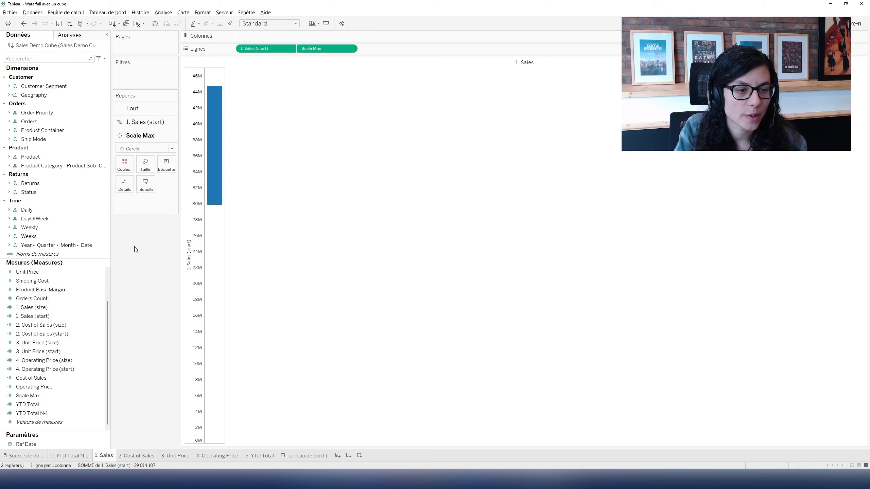
click(61, 352)
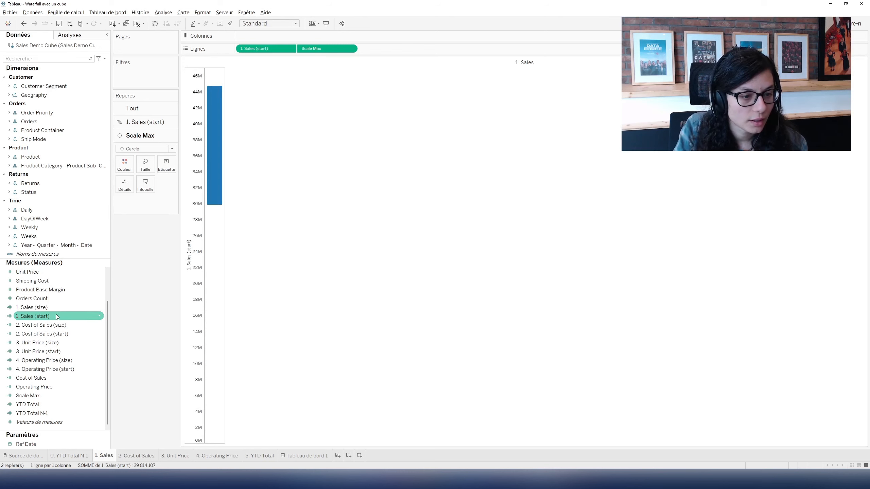
click(149, 122)
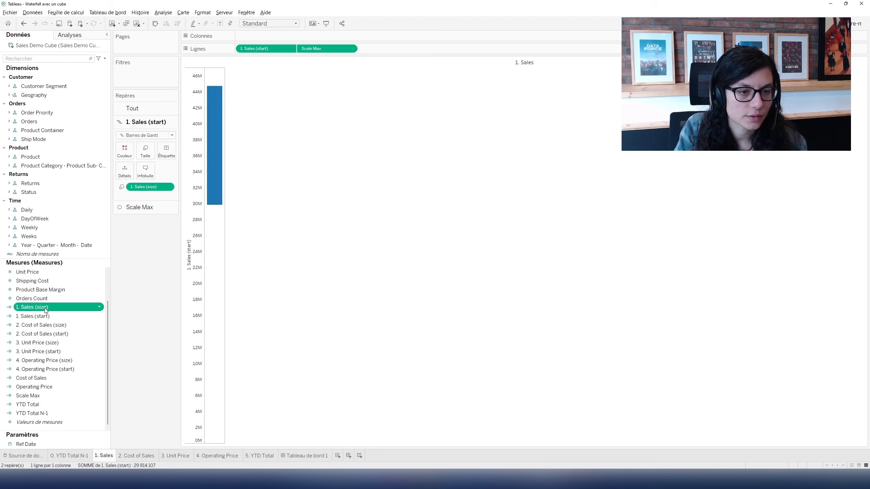
drag(50, 309, 125, 155)
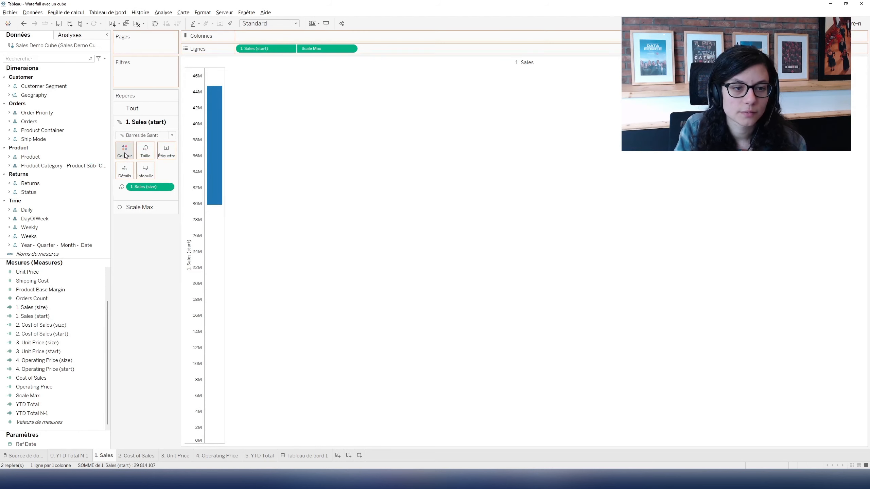
double_click(833, 72)
click(384, 209)
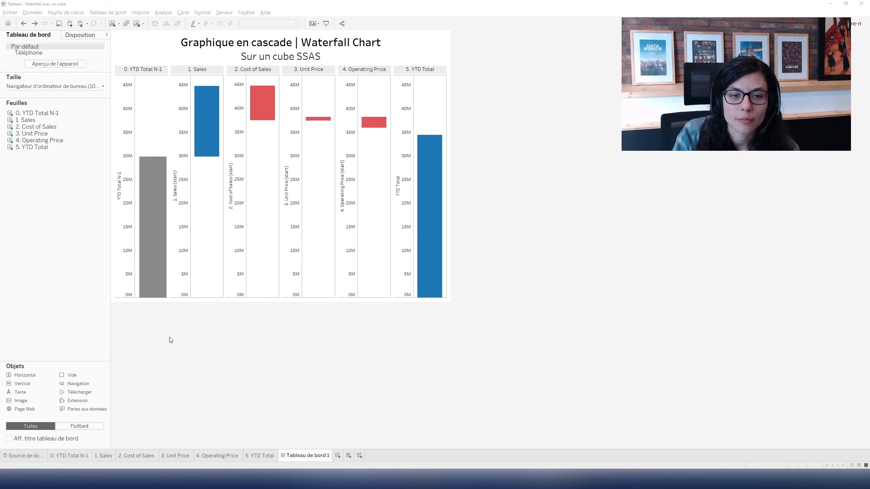
Hide the axis headers of the 1. Sales and 2. Cost of Sales charts on the dashboard.
click(181, 235)
right_click(181, 235)
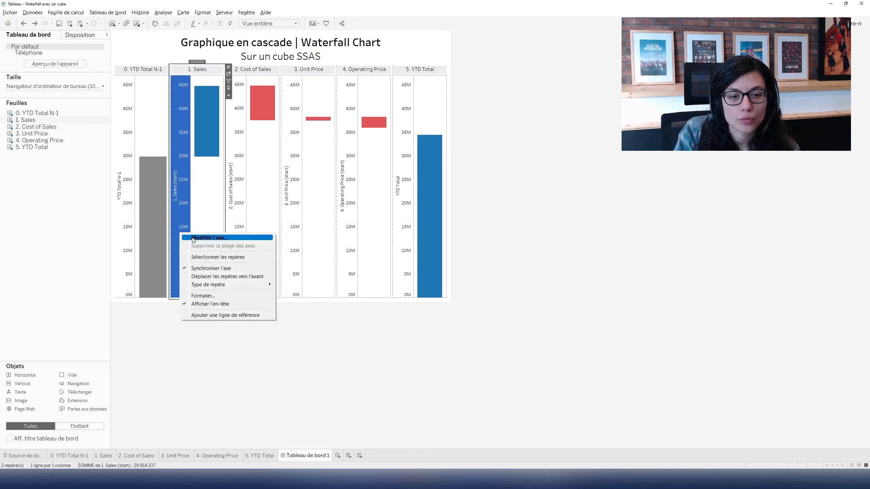
click(216, 305)
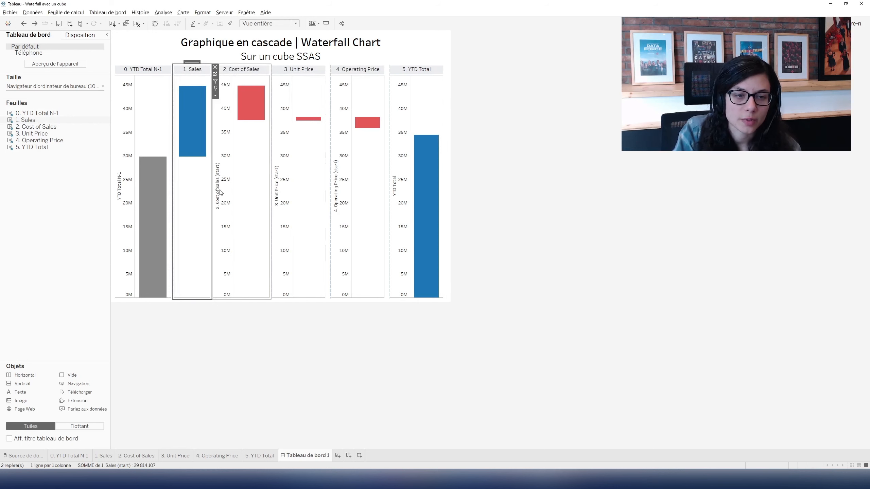
click(225, 197)
right_click(221, 191)
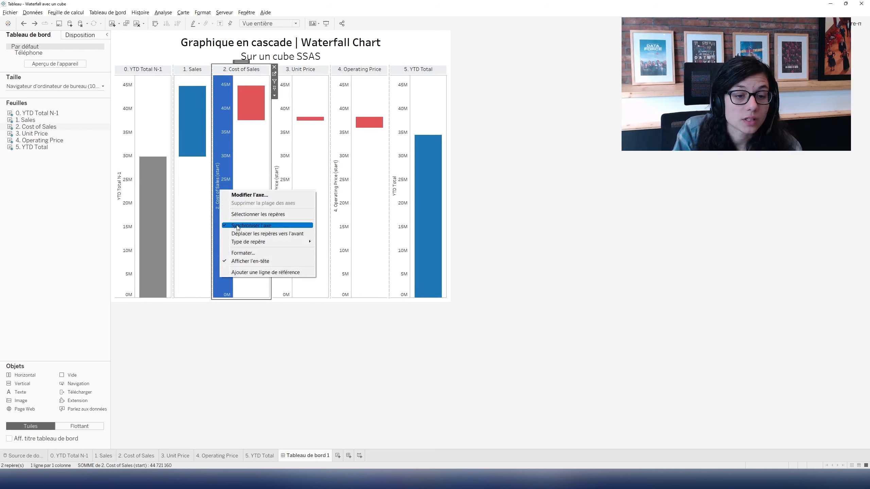
click(251, 261)
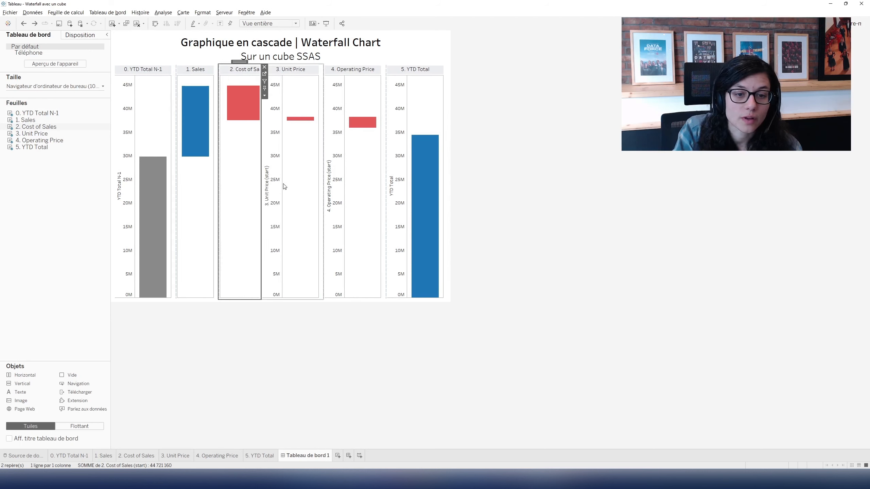
Hide the axis headers of the 3. Unit Price and 4. Operating Price charts on the dashboard.
click(271, 172)
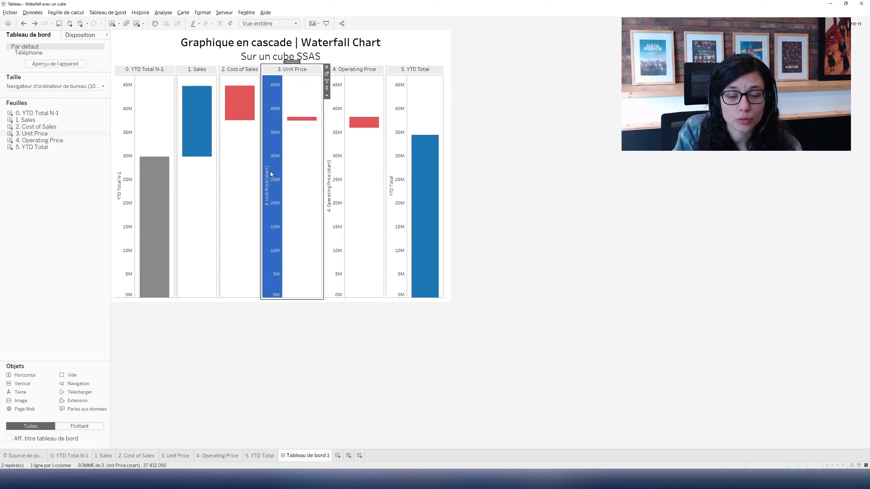
right_click(270, 172)
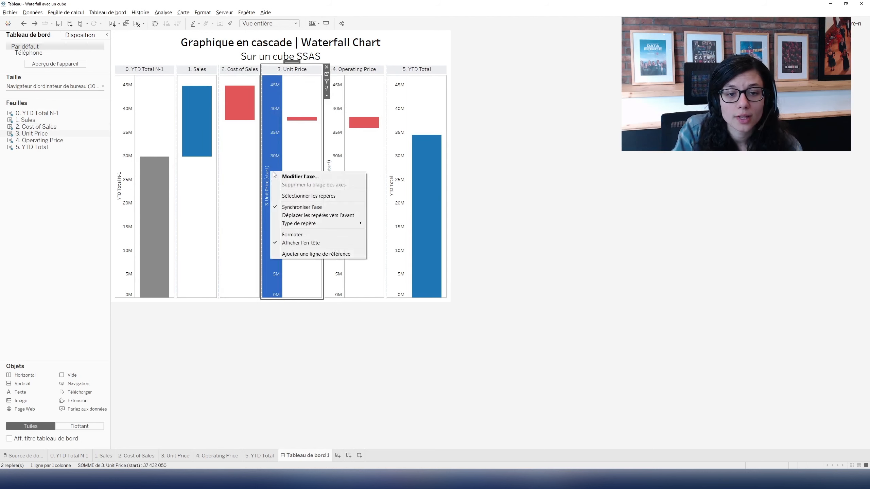
click(298, 242)
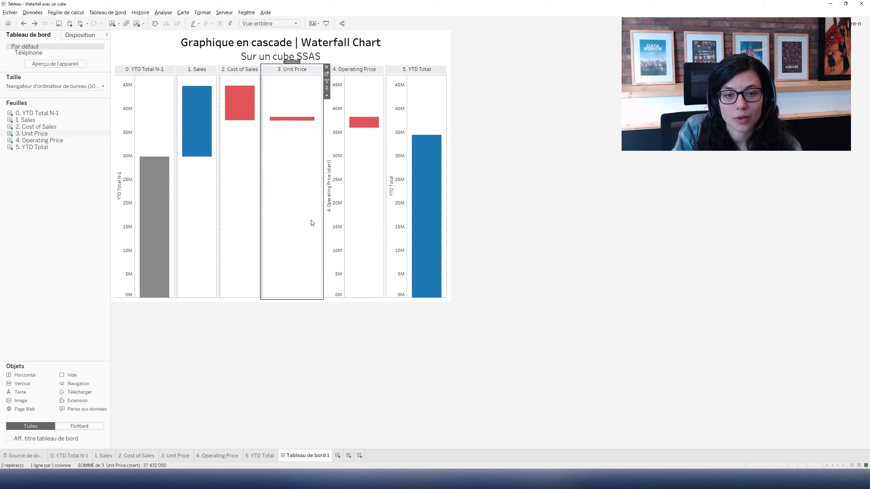
click(332, 163)
right_click(332, 163)
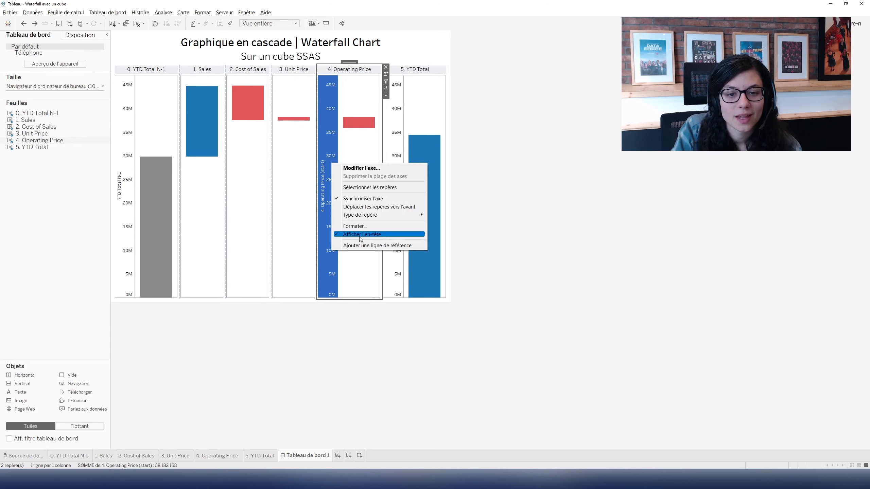
click(360, 235)
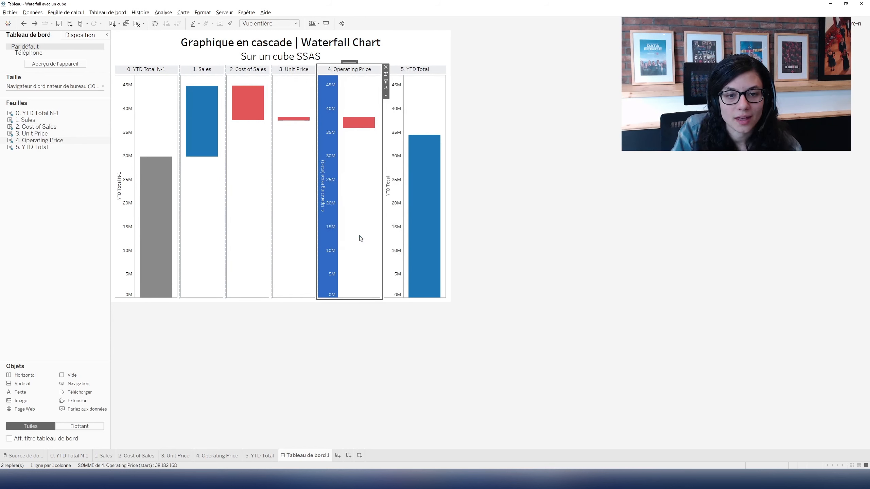
Hide the axis header of the 5. YTD Total chart so only the YTD Total N-1 axis remains.
click(393, 155)
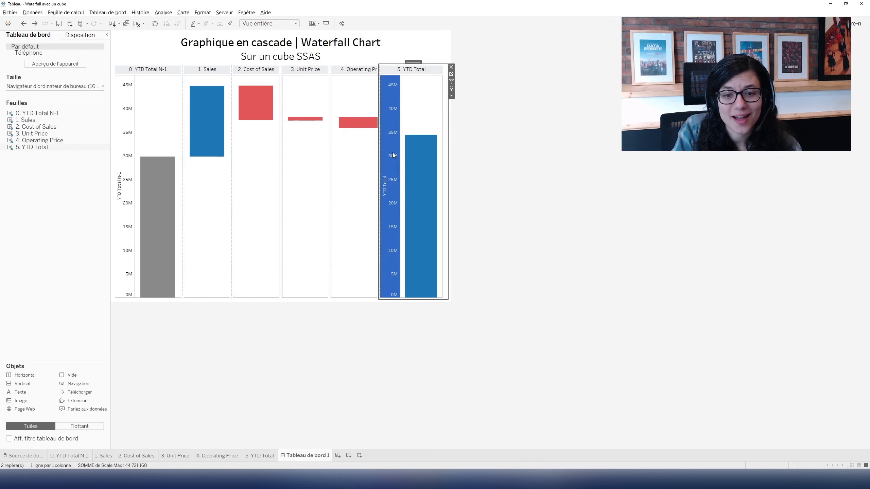
right_click(393, 154)
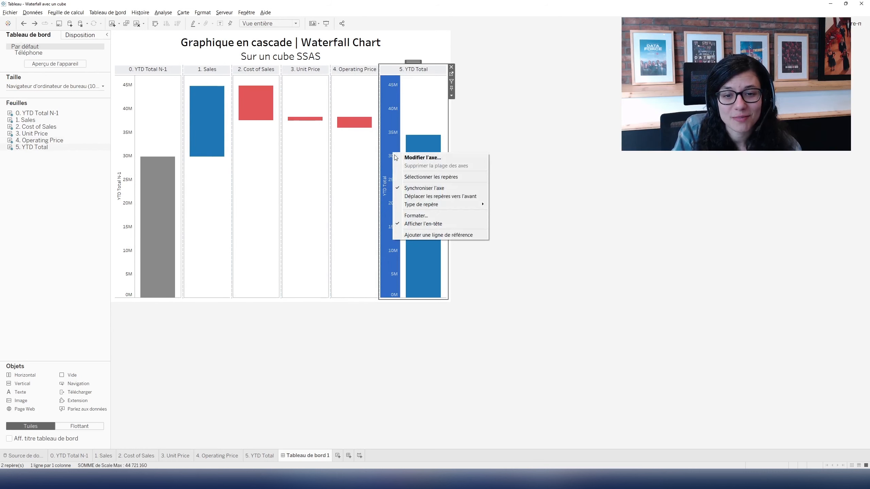
click(422, 223)
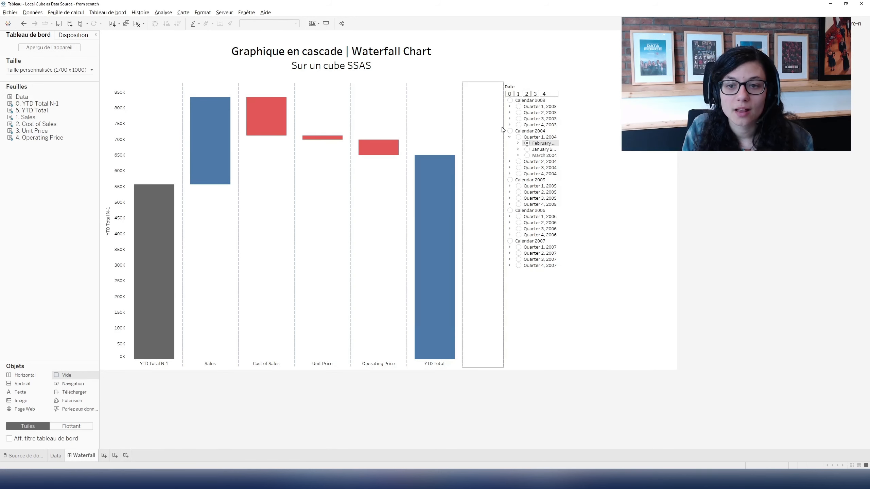
Filter the Waterfall dashboard by Date to Quarter 2, 2004 and inspect the Sales bar.
click(509, 131)
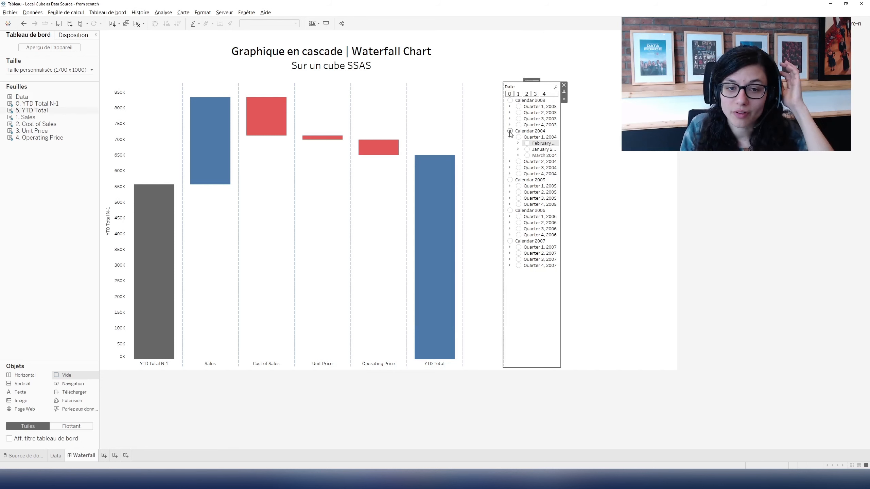
click(518, 162)
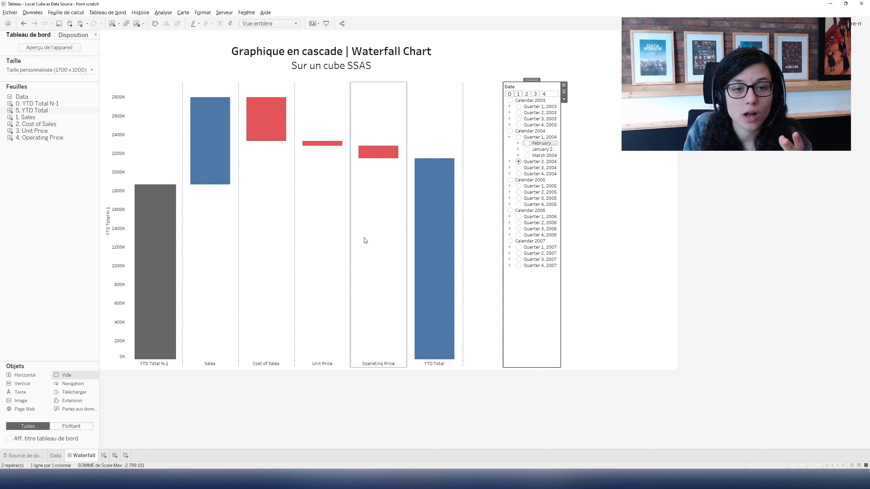
mouse_move(216, 102)
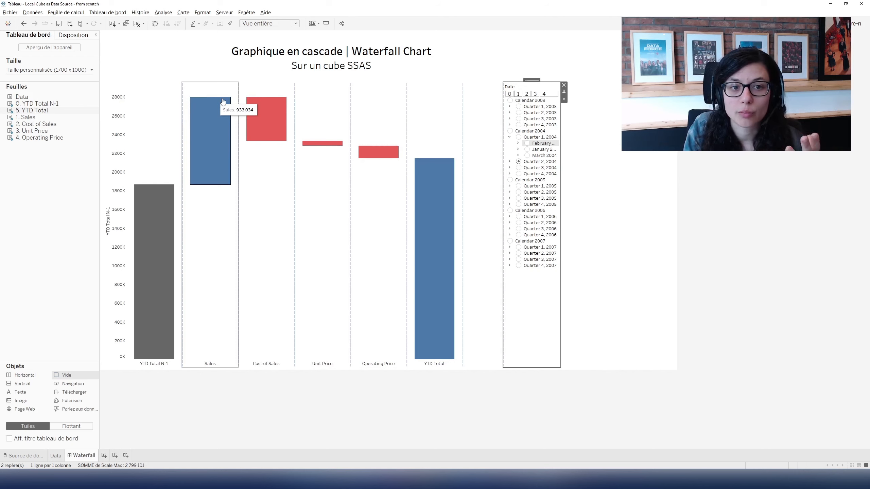